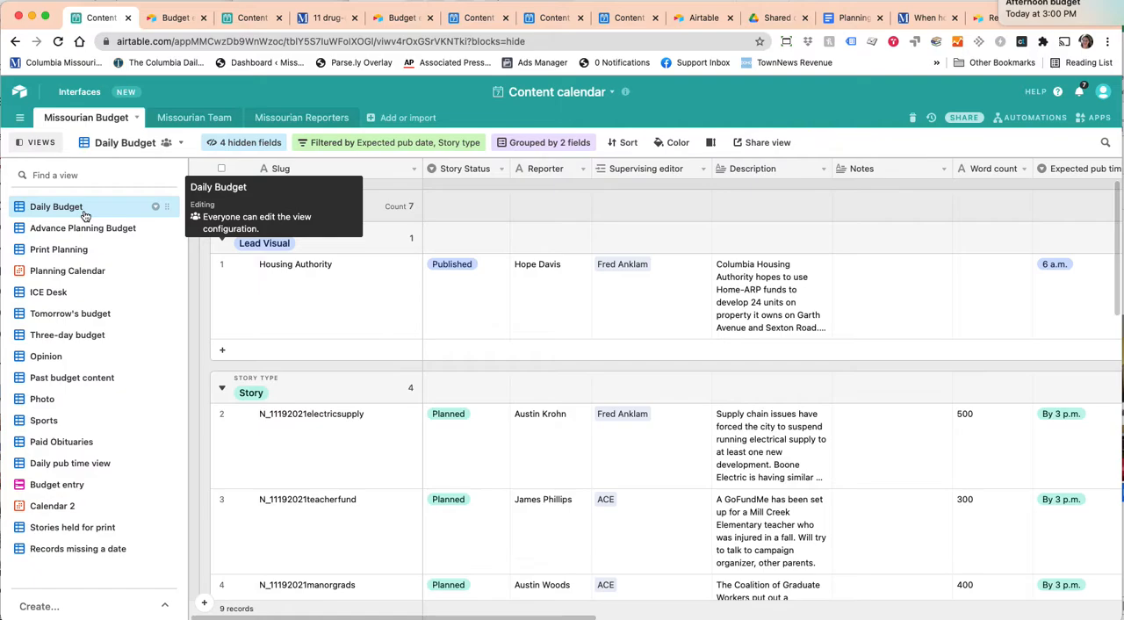
Read the full description of the Housing Authority story in the Daily Budget, then select its Notes cell.
{"action": "scroll", "coordinate": [460, 332], "scroll_direction": "down", "scroll_amount": 3}
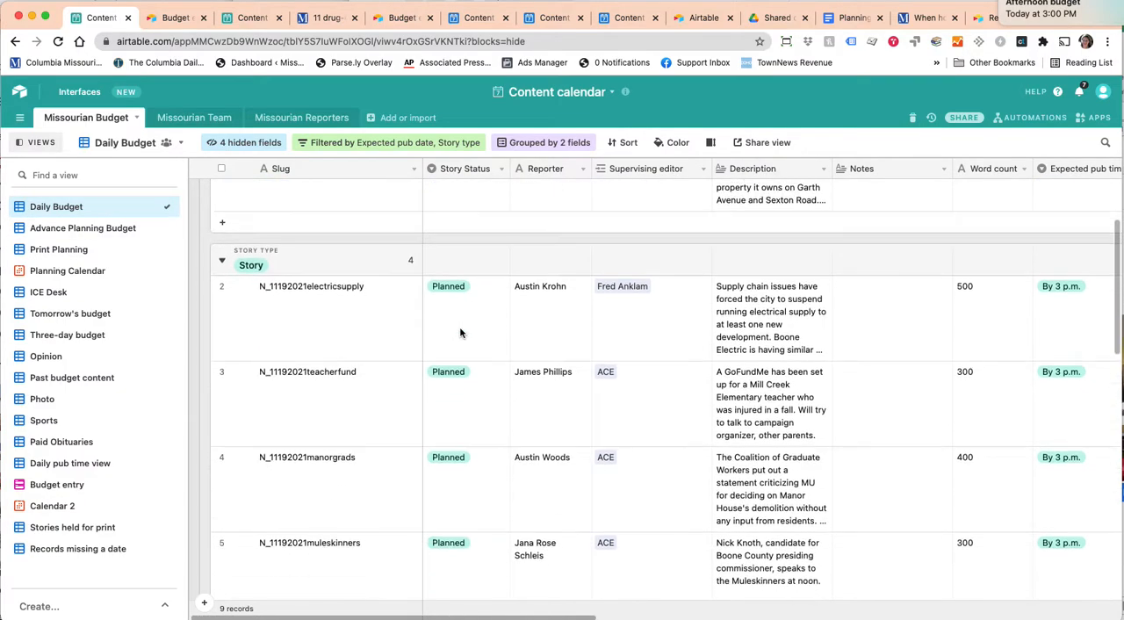
{"action": "scroll", "coordinate": [460, 332], "scroll_direction": "up", "scroll_amount": 3}
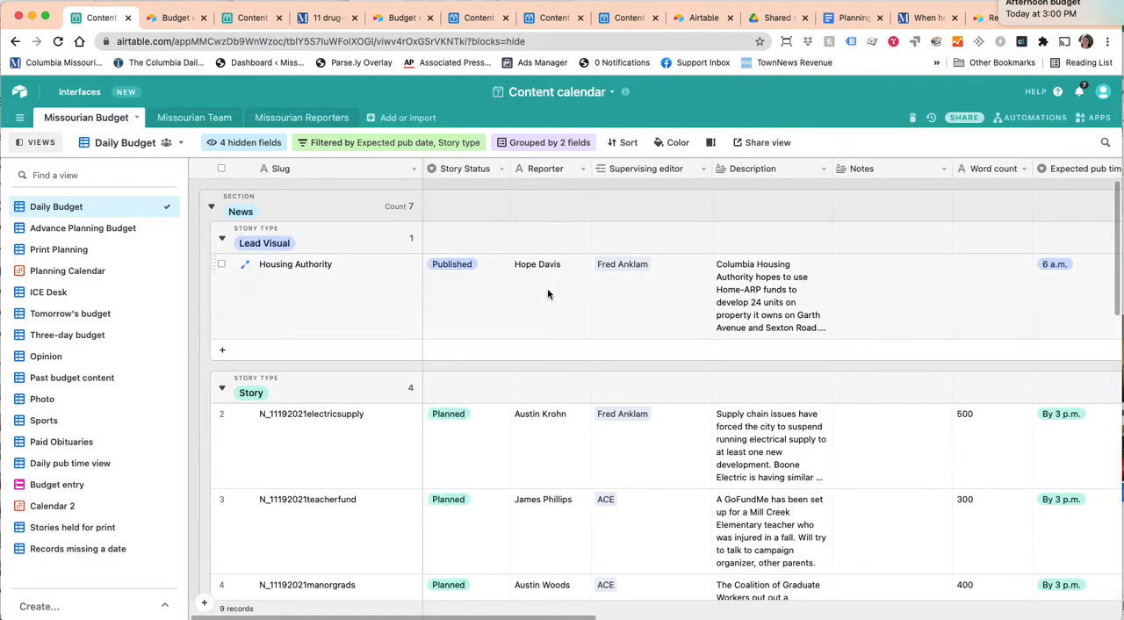
{"action": "scroll", "coordinate": [538, 295], "scroll_direction": "right", "scroll_amount": 10}
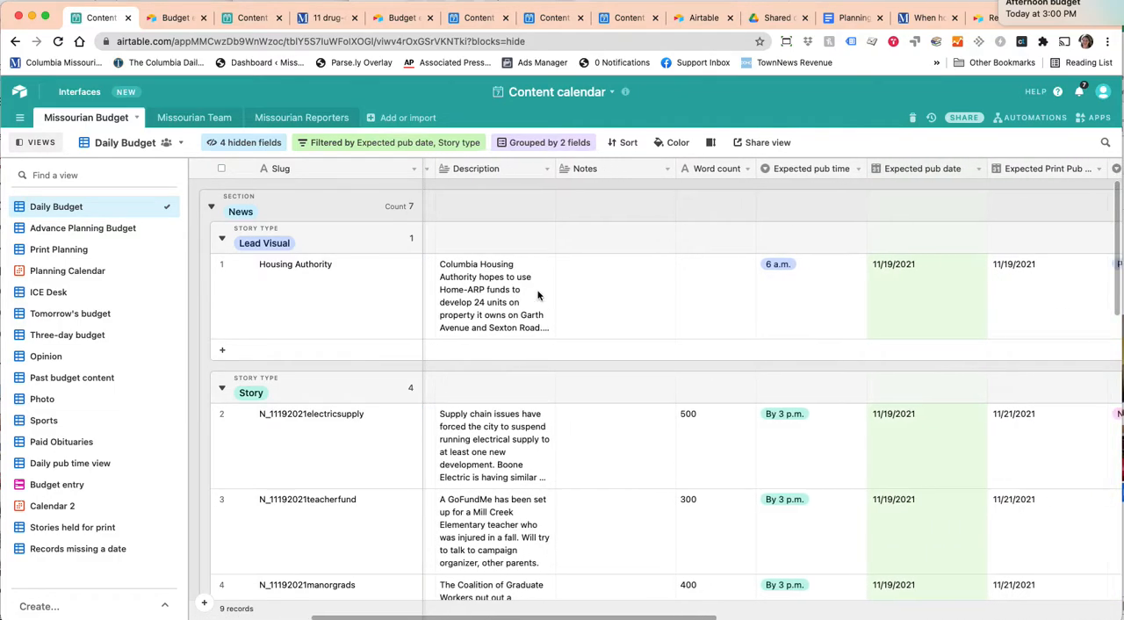
{"action": "scroll", "coordinate": [537, 294], "scroll_direction": "left", "scroll_amount": 2}
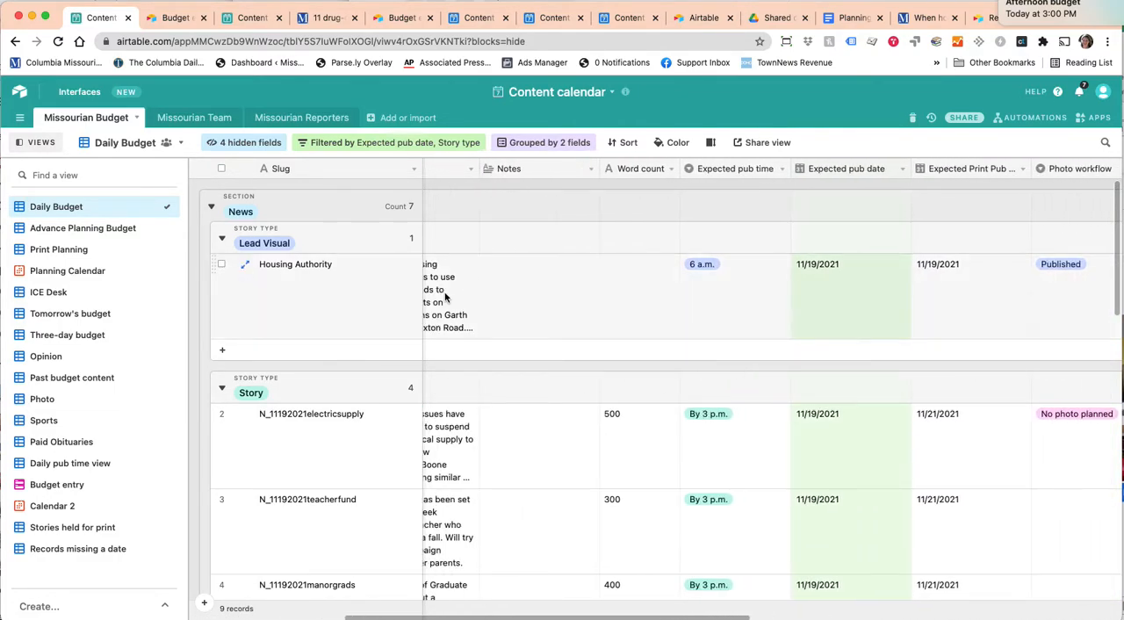
{"action": "left_click", "coordinate": [442, 272]}
{"action": "left_click", "coordinate": [549, 266]}
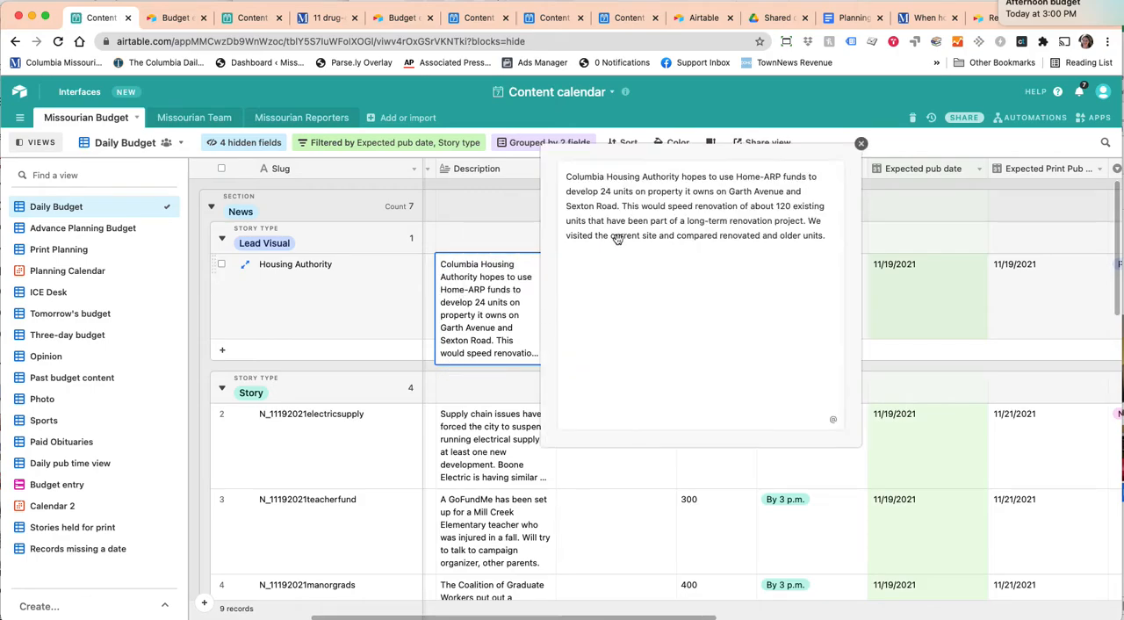
{"action": "left_click", "coordinate": [863, 149]}
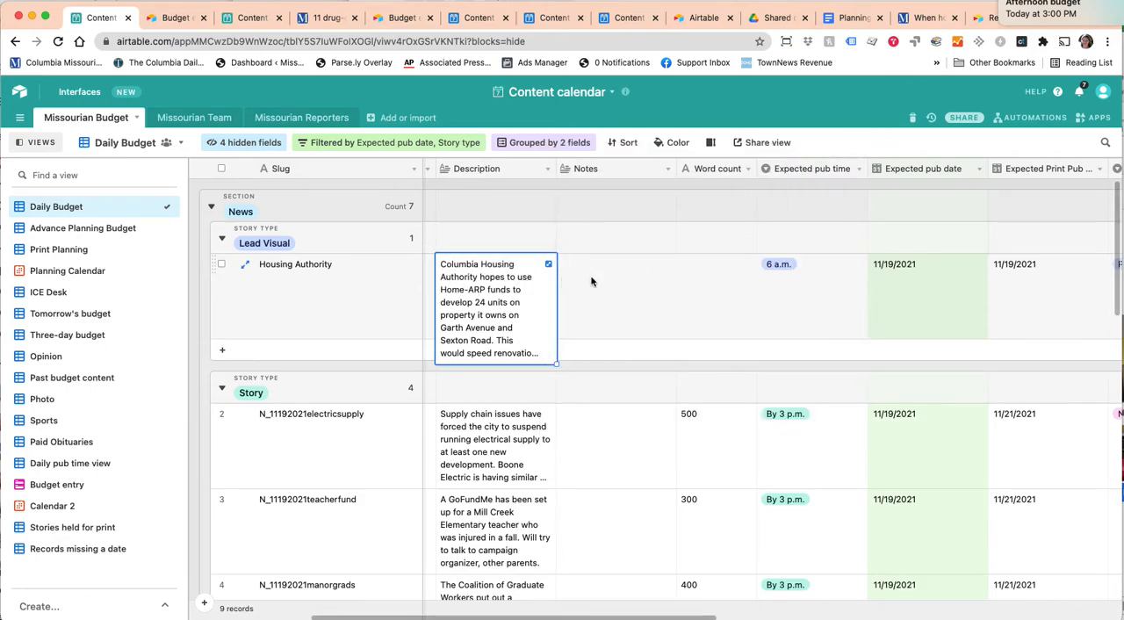
{"action": "left_click", "coordinate": [619, 276]}
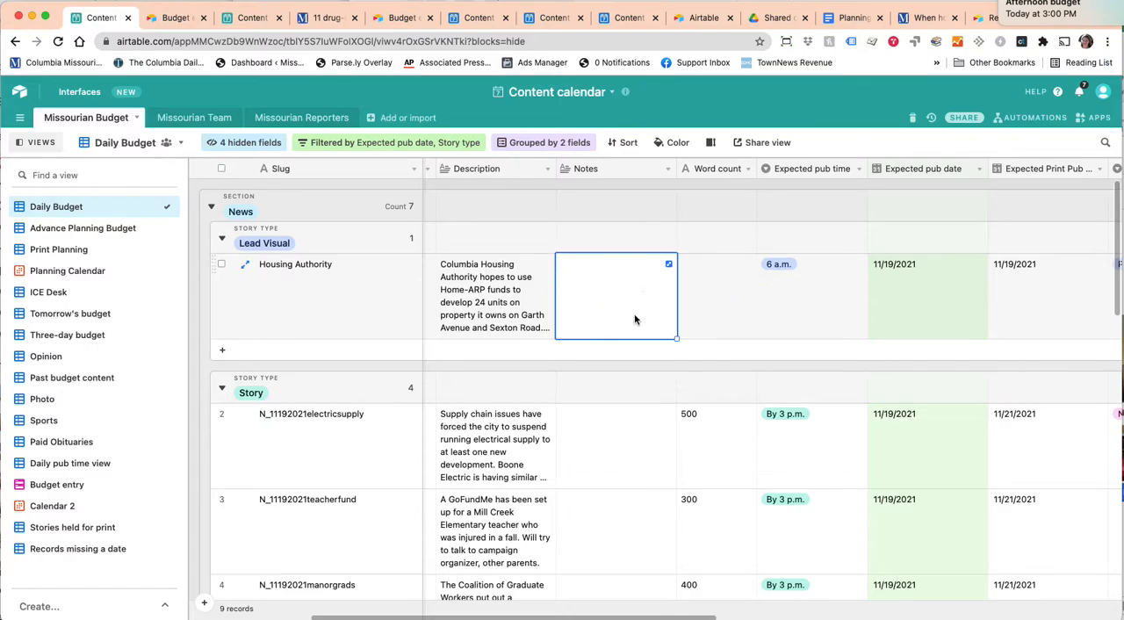
Review the publication date, photo and graphics fields, selecting the expected print publication date of N_11192021electricsupply.
{"action": "scroll", "coordinate": [697, 293], "scroll_direction": "right", "scroll_amount": 5}
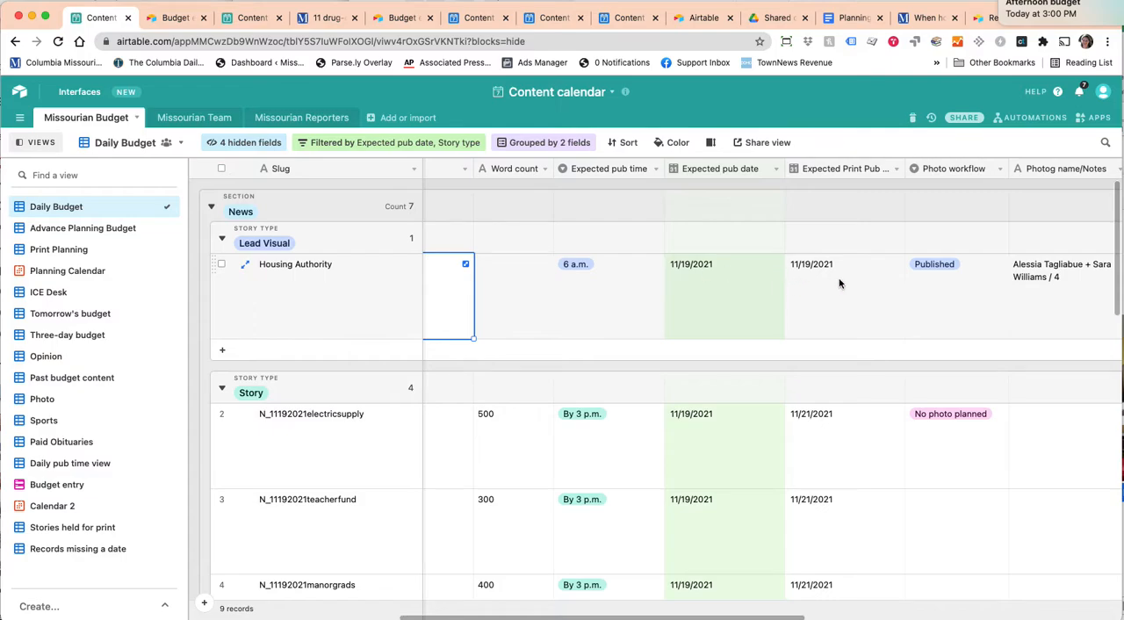
{"action": "scroll", "coordinate": [823, 430], "scroll_direction": "down", "scroll_amount": 1}
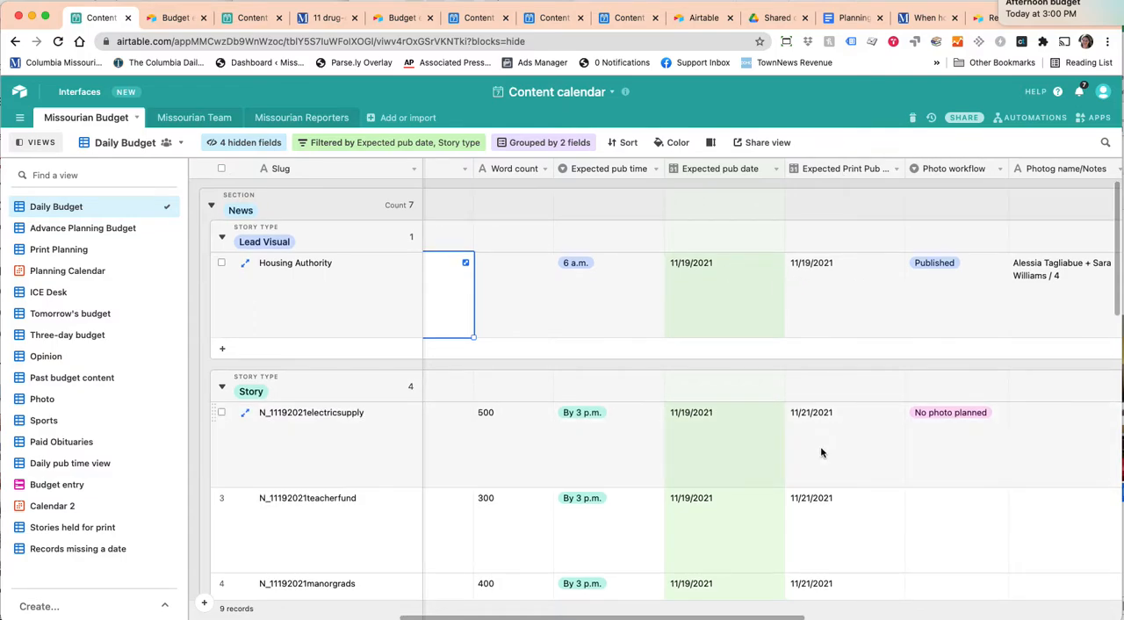
{"action": "left_click", "coordinate": [833, 450]}
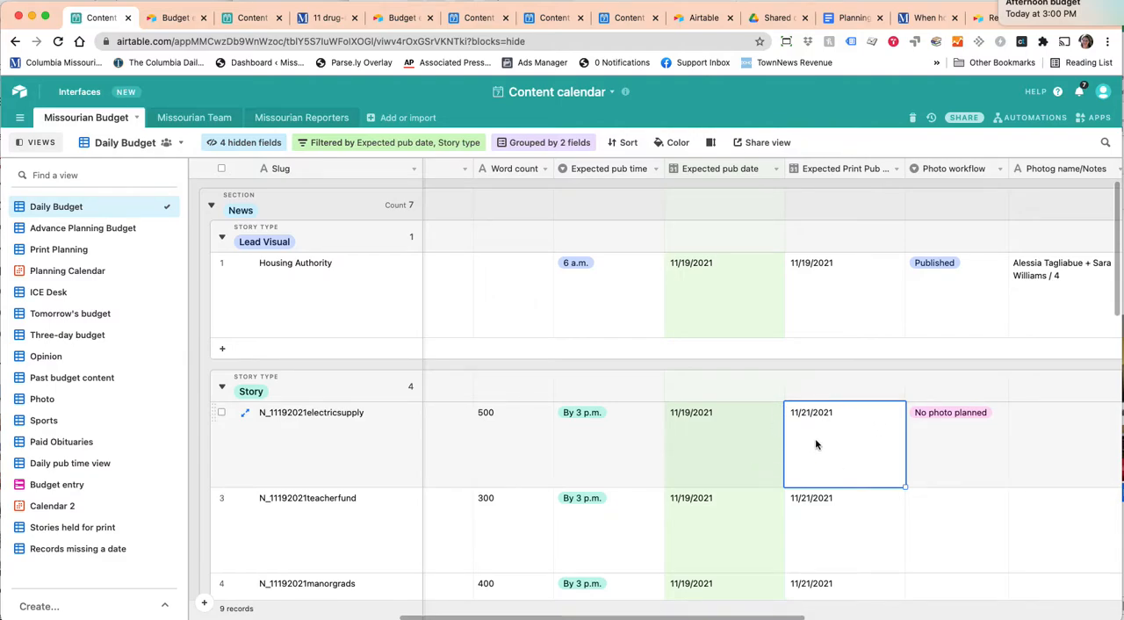
{"action": "scroll", "coordinate": [814, 444], "scroll_direction": "right", "scroll_amount": 5}
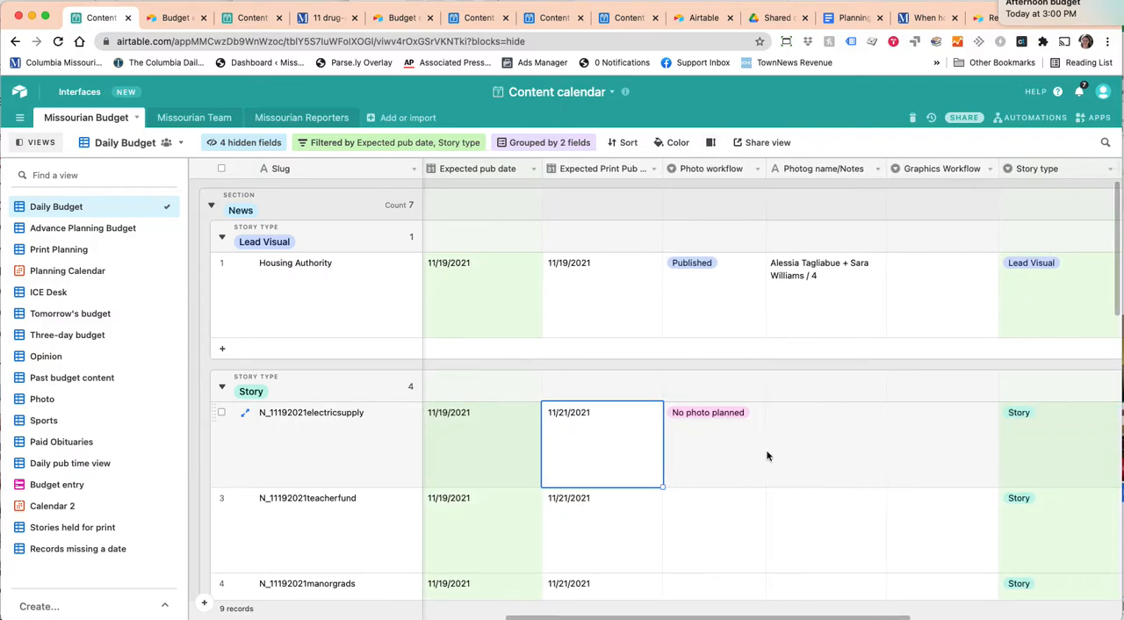
{"action": "scroll", "coordinate": [825, 424], "scroll_direction": "right", "scroll_amount": 5}
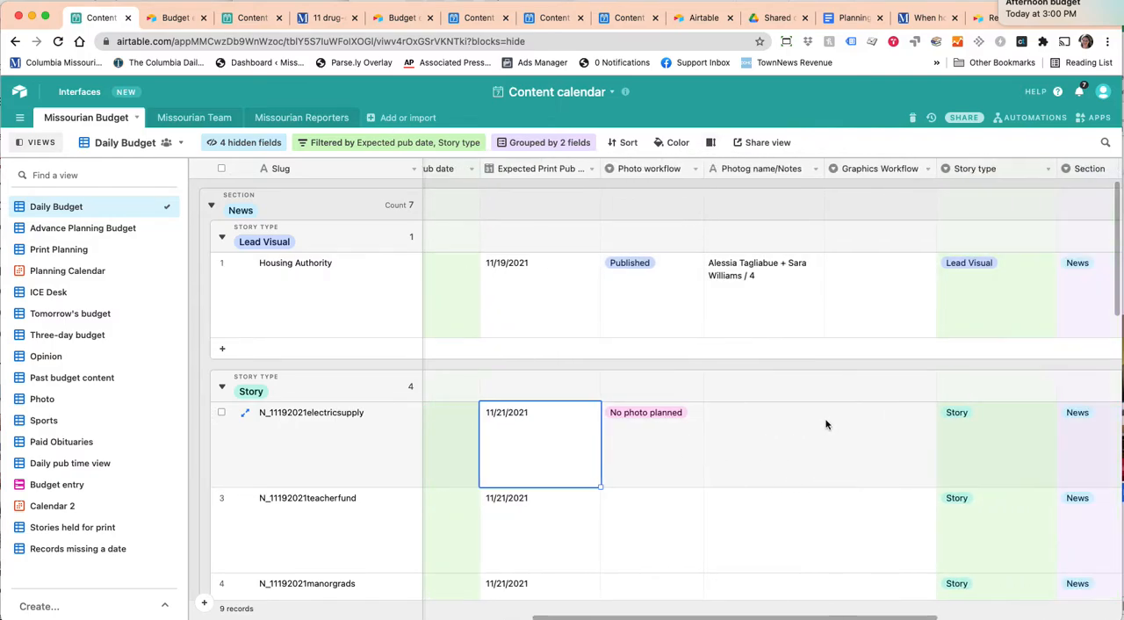
Look through the available Story type options for N_11192021electricsupply without changing the selection.
{"action": "left_click", "coordinate": [839, 431]}
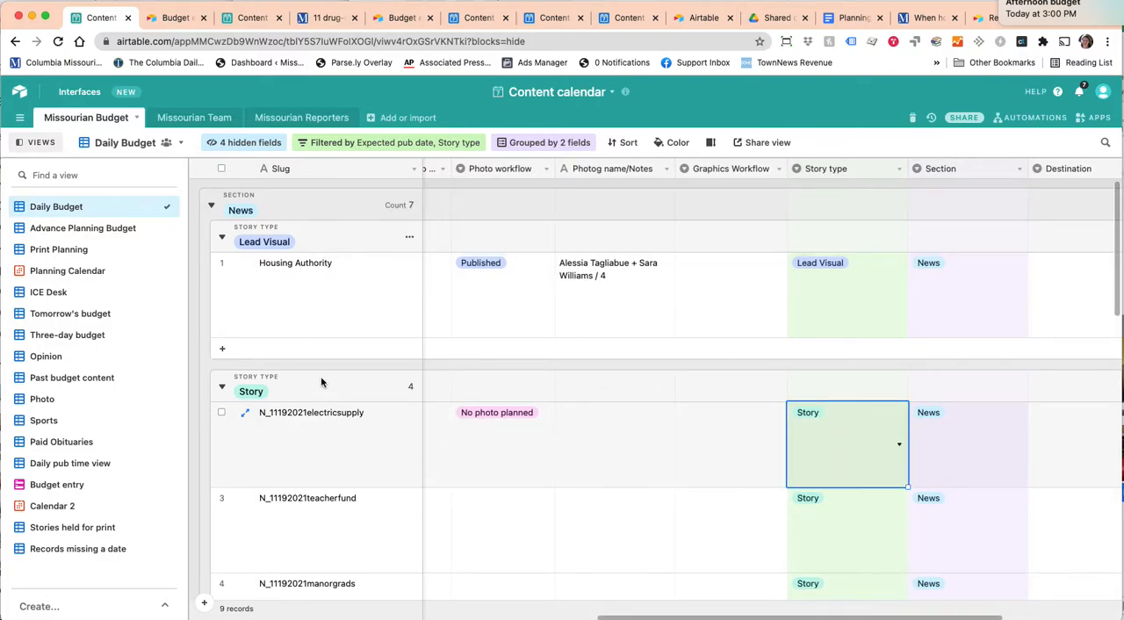
{"action": "left_click", "coordinate": [900, 462]}
{"action": "scroll", "coordinate": [853, 518], "scroll_direction": "down", "scroll_amount": 3}
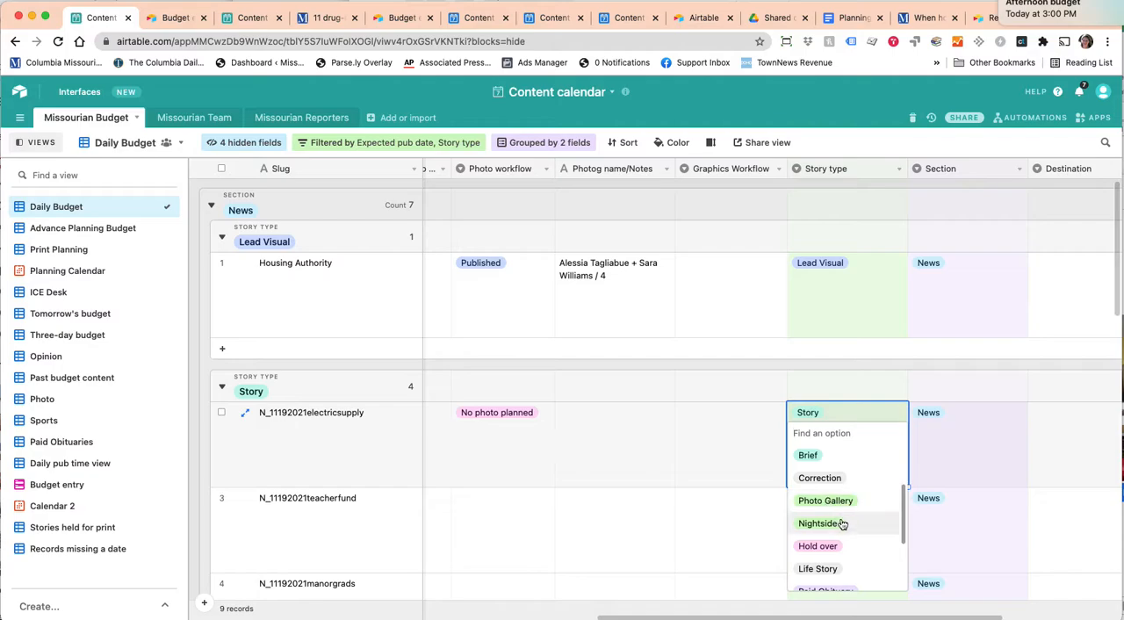
{"action": "scroll", "coordinate": [850, 564], "scroll_direction": "down", "scroll_amount": 3}
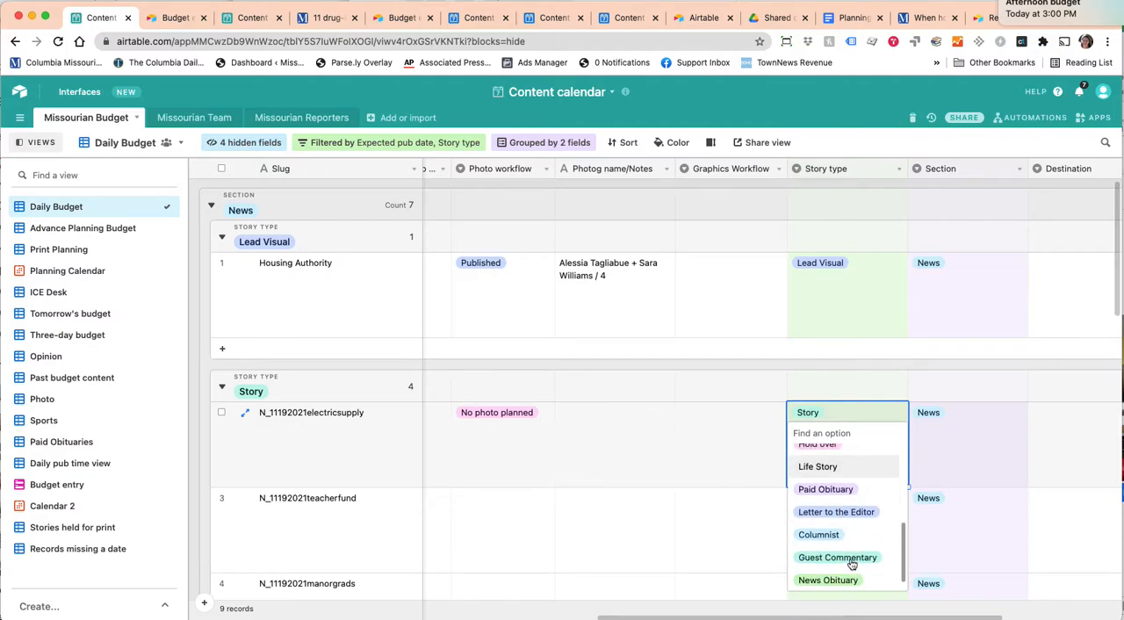
{"action": "left_click", "coordinate": [751, 513]}
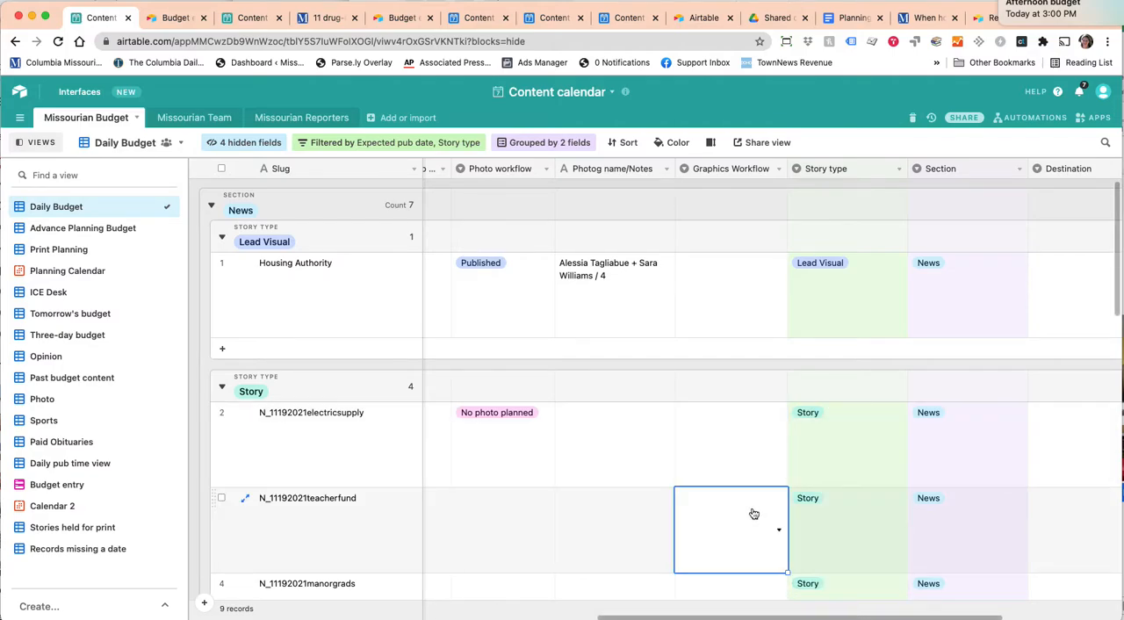
View the Section options for N_11192021electricsupply and close them without changing the selection.
{"action": "left_click", "coordinate": [963, 465]}
{"action": "left_click", "coordinate": [968, 454]}
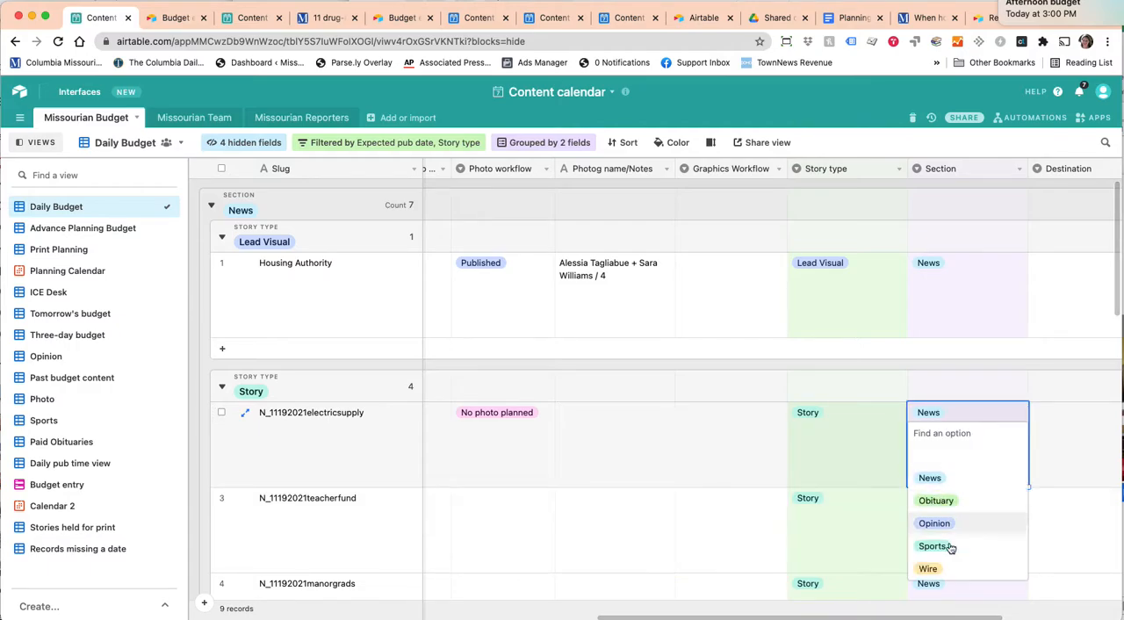
{"action": "left_click", "coordinate": [703, 448]}
Examine how the Daily Budget groups stories by section and story type, and review the fields across its columns.
{"action": "scroll", "coordinate": [771, 448], "scroll_direction": "down", "scroll_amount": 5}
{"action": "scroll", "coordinate": [771, 452], "scroll_direction": "down", "scroll_amount": 5}
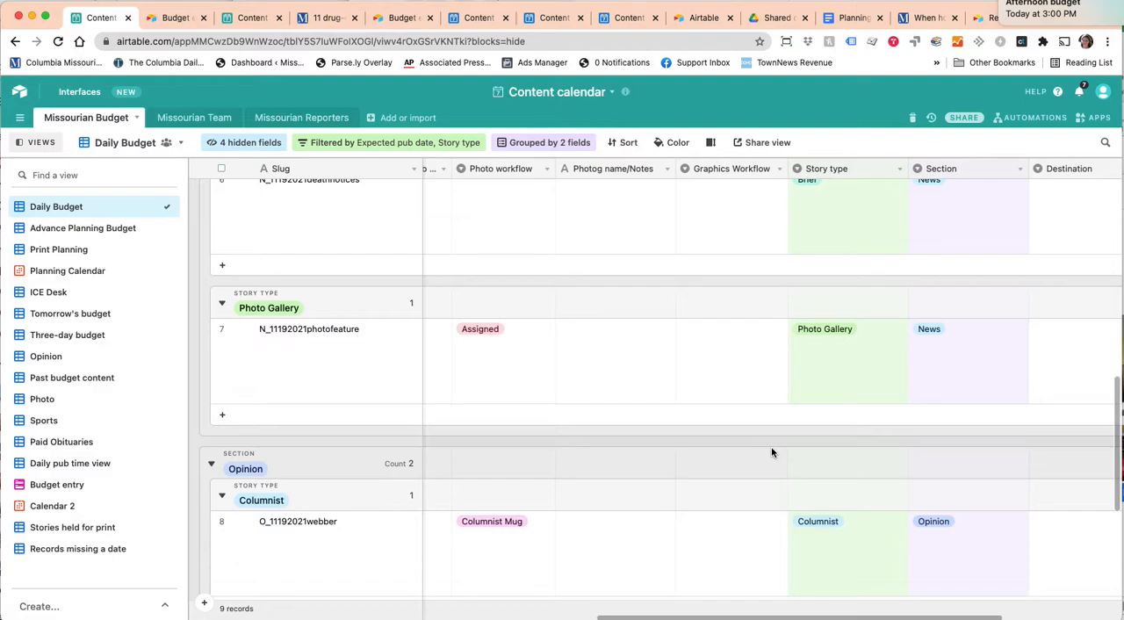
{"action": "scroll", "coordinate": [772, 452], "scroll_direction": "down", "scroll_amount": 2}
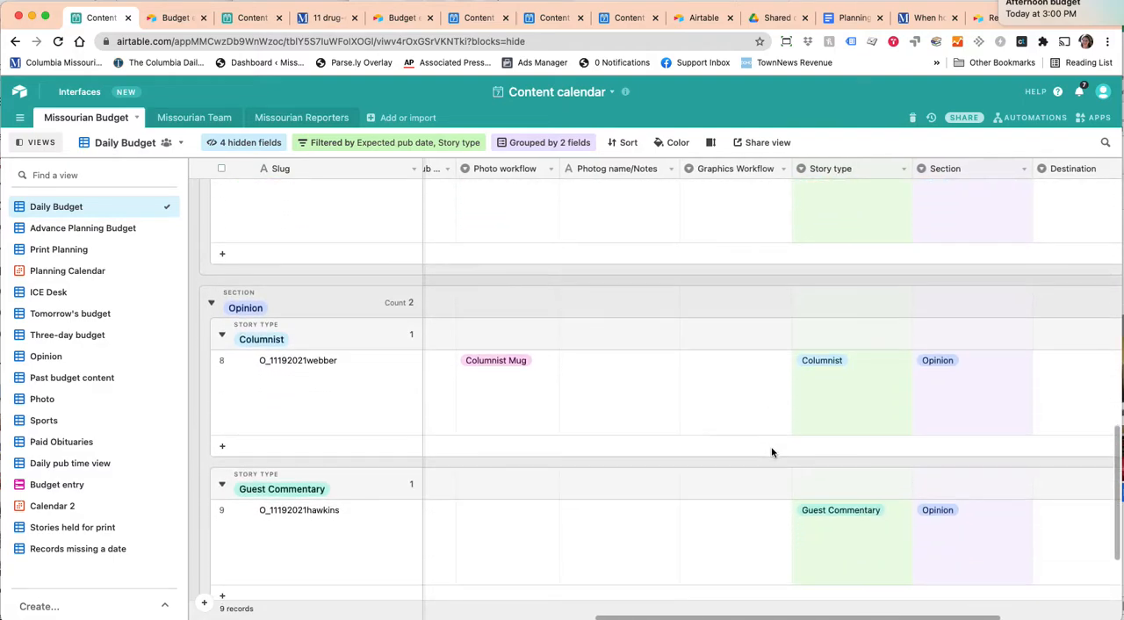
{"action": "scroll", "coordinate": [724, 515], "scroll_direction": "down", "scroll_amount": 2}
{"action": "scroll", "coordinate": [723, 516], "scroll_direction": "up", "scroll_amount": 7}
{"action": "scroll", "coordinate": [723, 515], "scroll_direction": "up", "scroll_amount": 5}
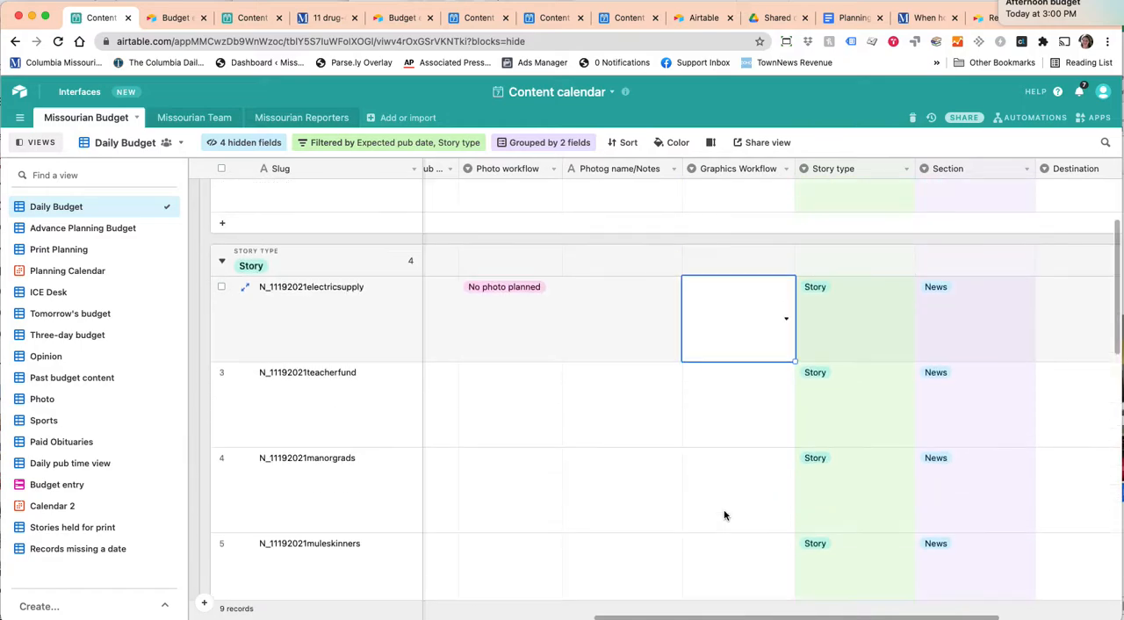
{"action": "scroll", "coordinate": [860, 466], "scroll_direction": "right", "scroll_amount": 6}
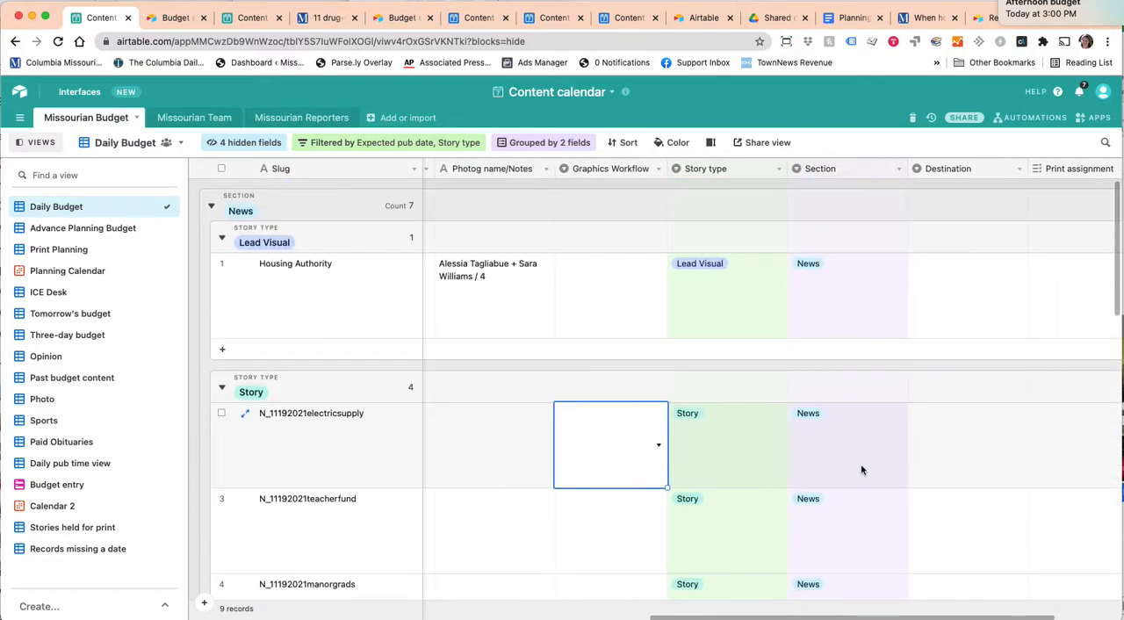
{"action": "scroll", "coordinate": [861, 469], "scroll_direction": "left", "scroll_amount": 8}
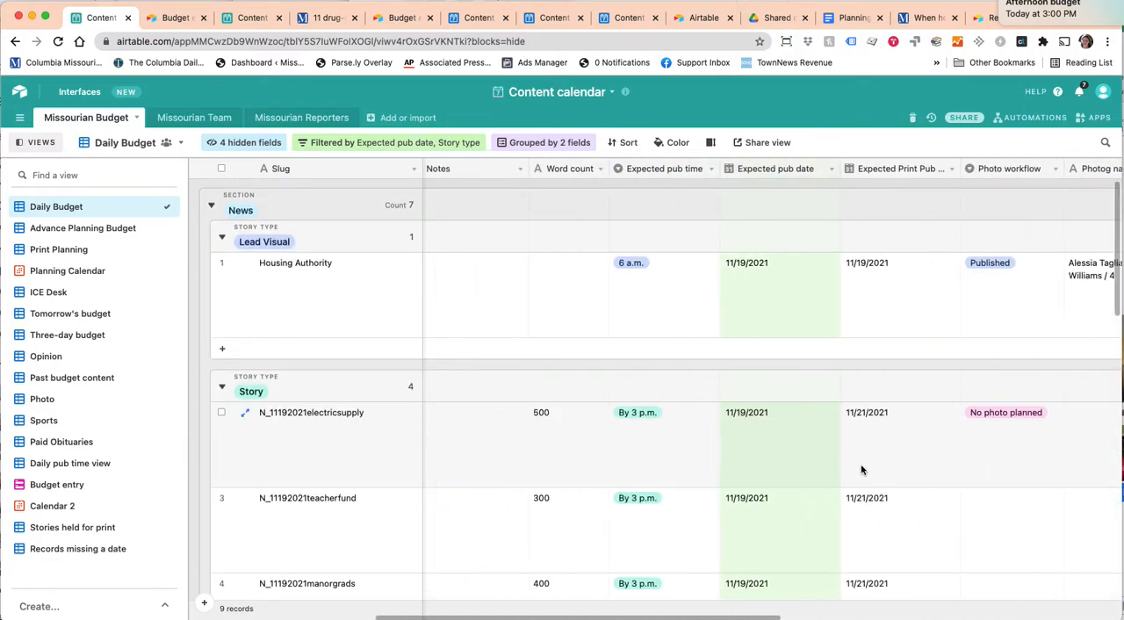
{"action": "scroll", "coordinate": [861, 470], "scroll_direction": "left", "scroll_amount": 3}
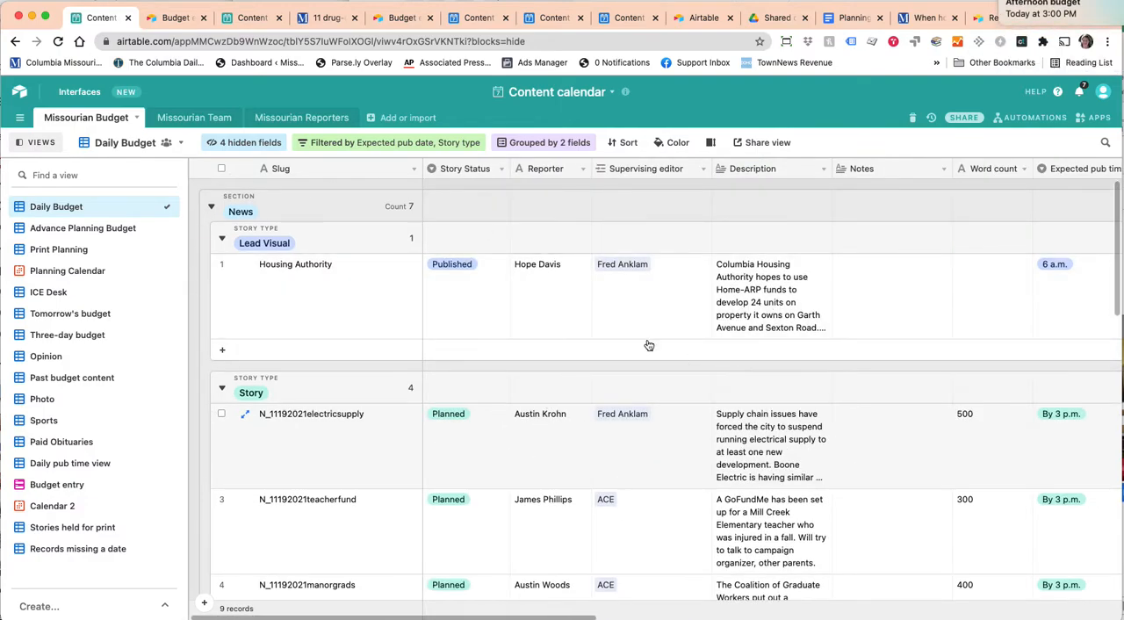
{"action": "scroll", "coordinate": [563, 363], "scroll_direction": "right", "scroll_amount": 4}
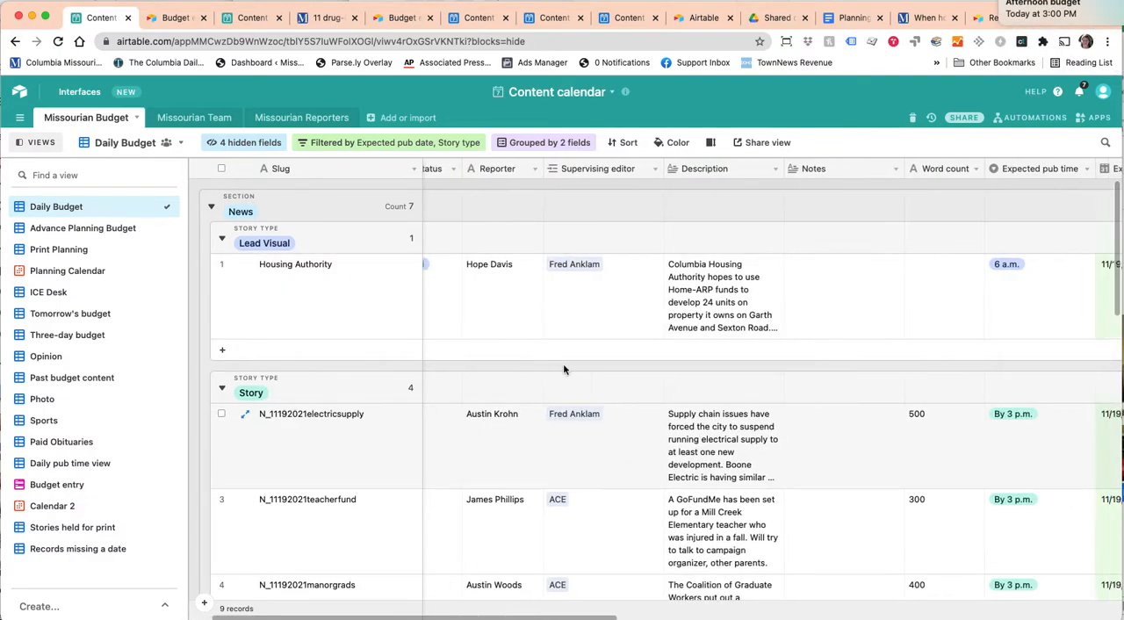
{"action": "scroll", "coordinate": [483, 364], "scroll_direction": "left", "scroll_amount": 4}
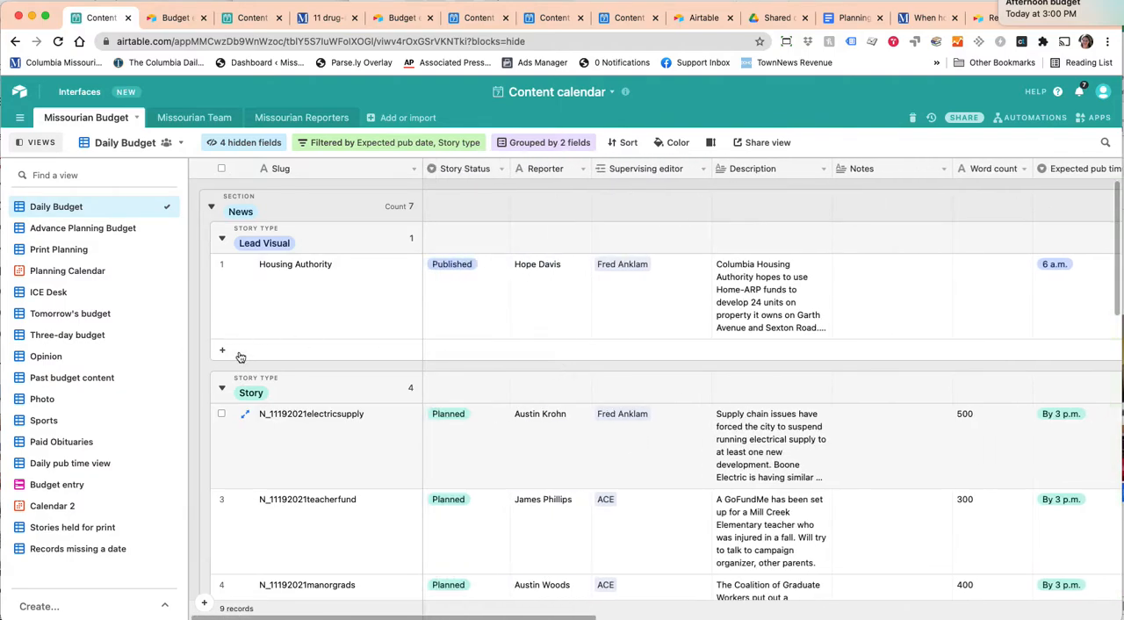
Expand the N_11192021muleskinners record, review its fields, activity history and comment area, and close it.
{"action": "scroll", "coordinate": [260, 398], "scroll_direction": "down", "scroll_amount": 8}
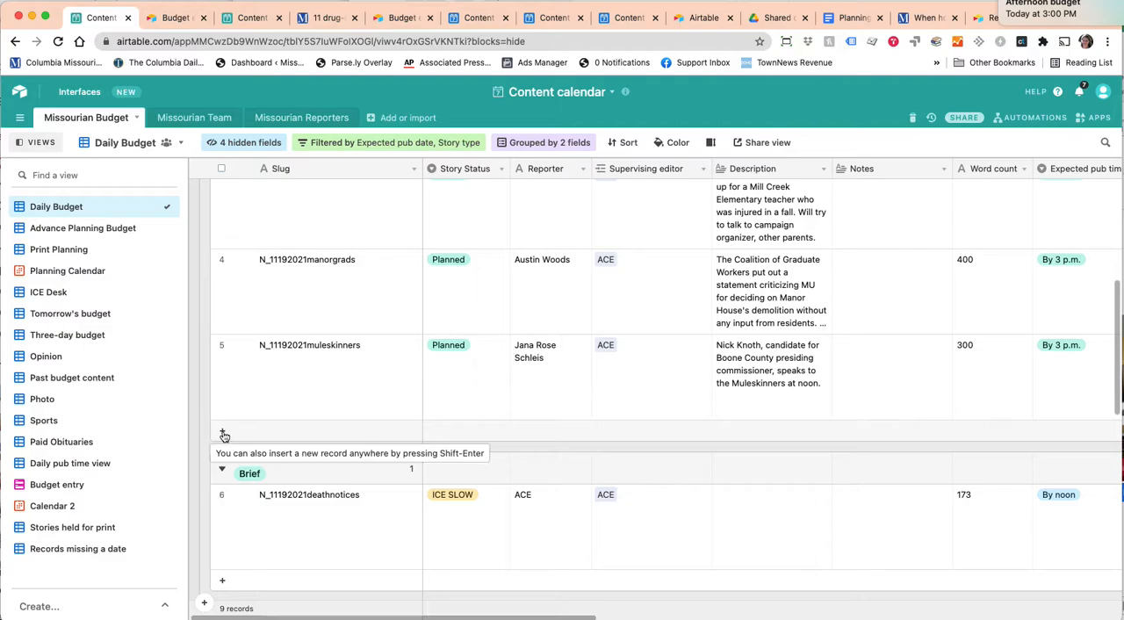
{"action": "left_click", "coordinate": [248, 348]}
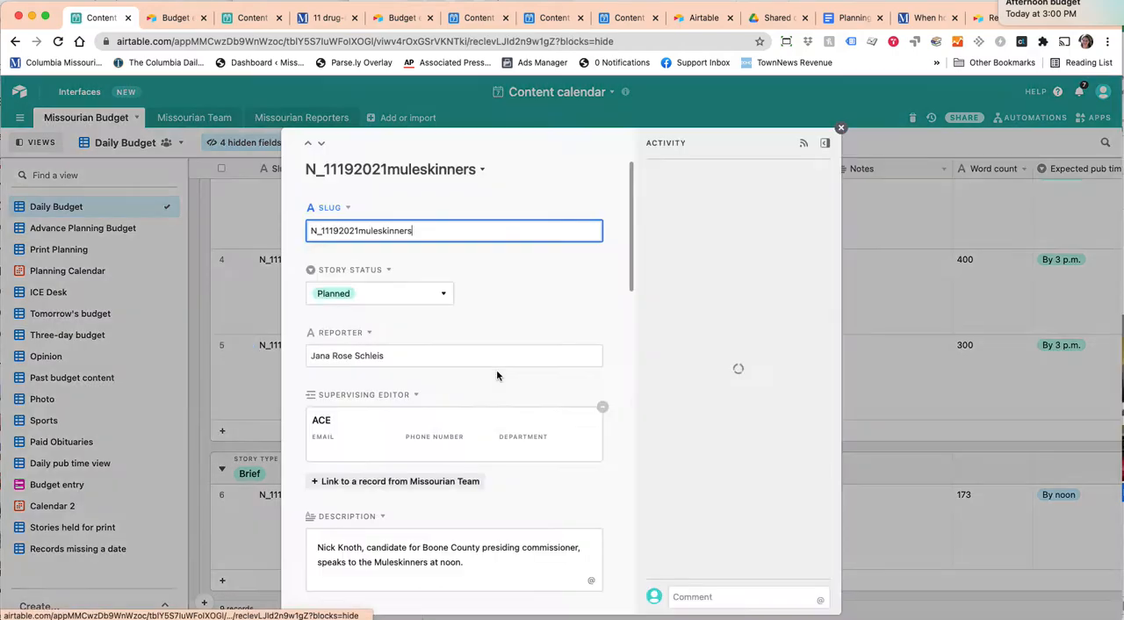
{"action": "scroll", "coordinate": [417, 494], "scroll_direction": "down", "scroll_amount": 10}
{"action": "scroll", "coordinate": [419, 492], "scroll_direction": "up", "scroll_amount": 8}
{"action": "scroll", "coordinate": [419, 491], "scroll_direction": "up", "scroll_amount": 3}
{"action": "left_click", "coordinate": [696, 589]}
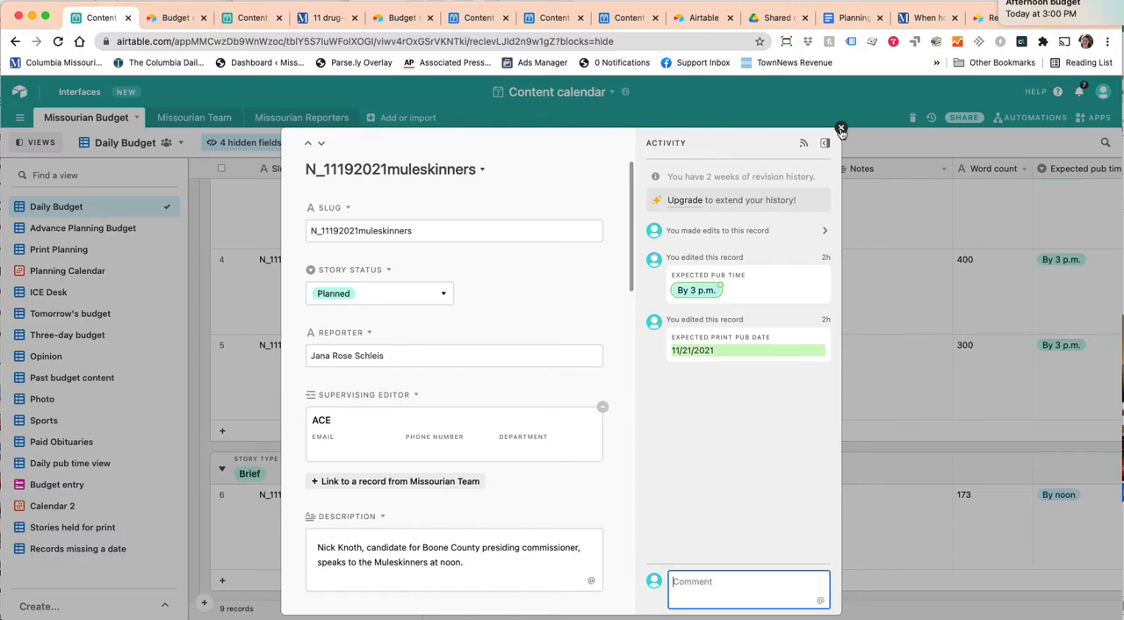
{"action": "left_click", "coordinate": [840, 130]}
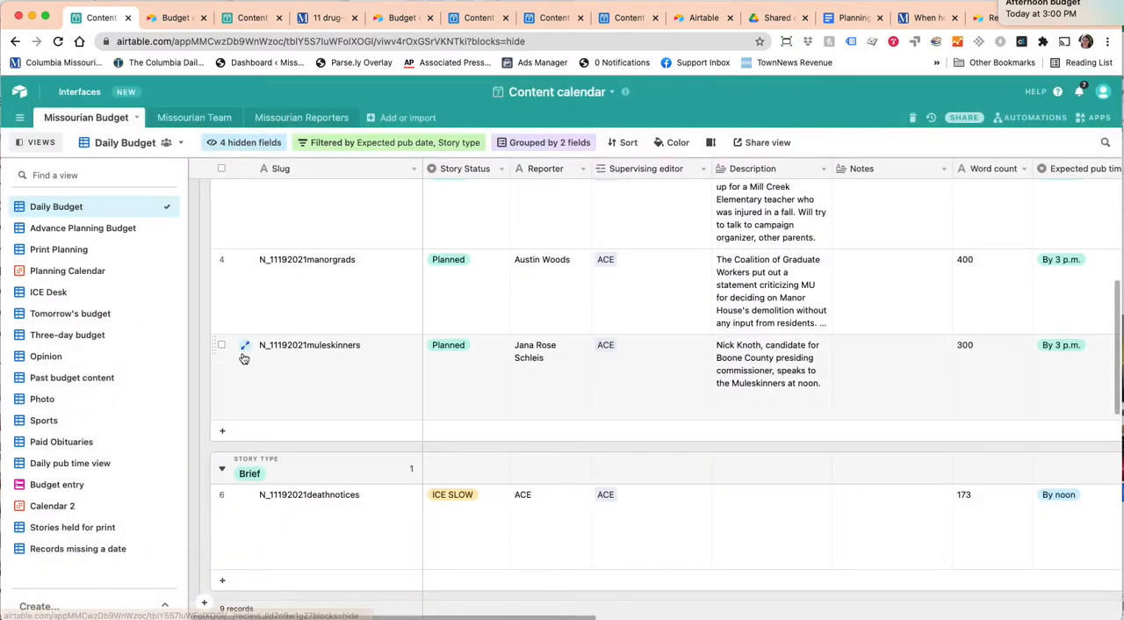
Add a record with the slug N_11192021 to the News Story group, and view its expanded form.
{"action": "left_click", "coordinate": [271, 435]}
{"action": "type", "text": "N_112"}
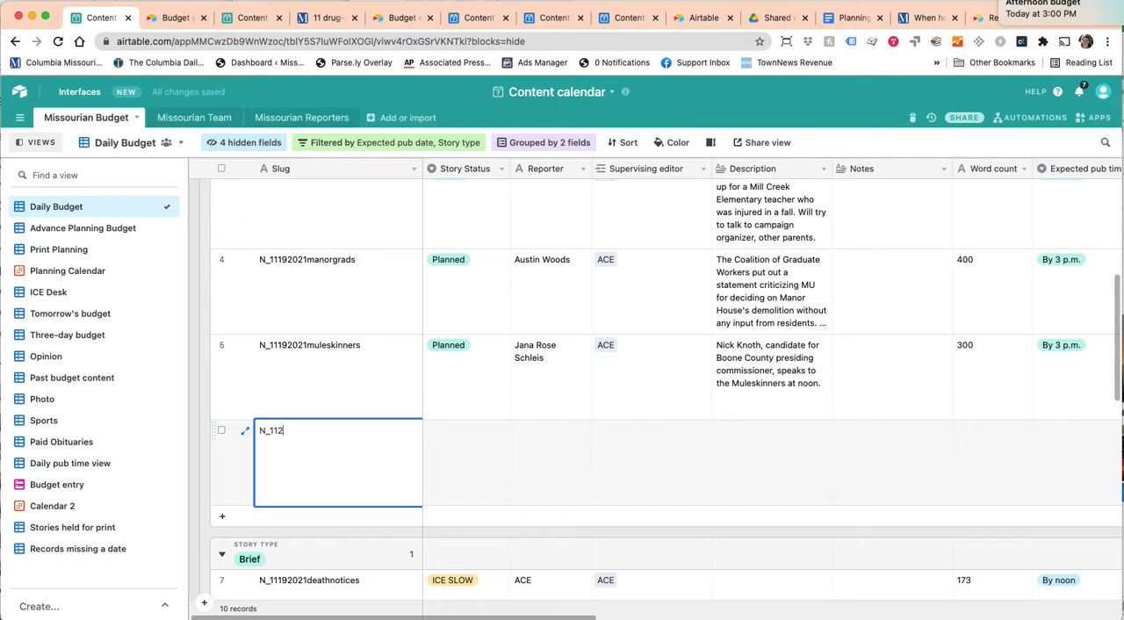
{"action": "key", "text": "BackSpace"}
{"action": "type", "text": "192021"}
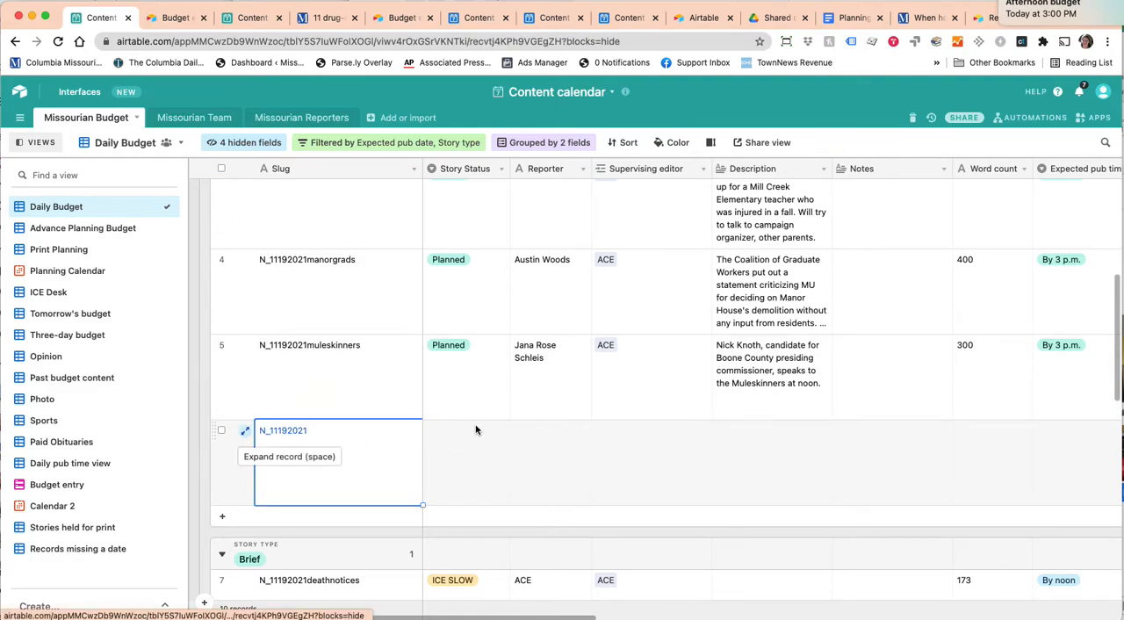
{"action": "left_click", "coordinate": [245, 431]}
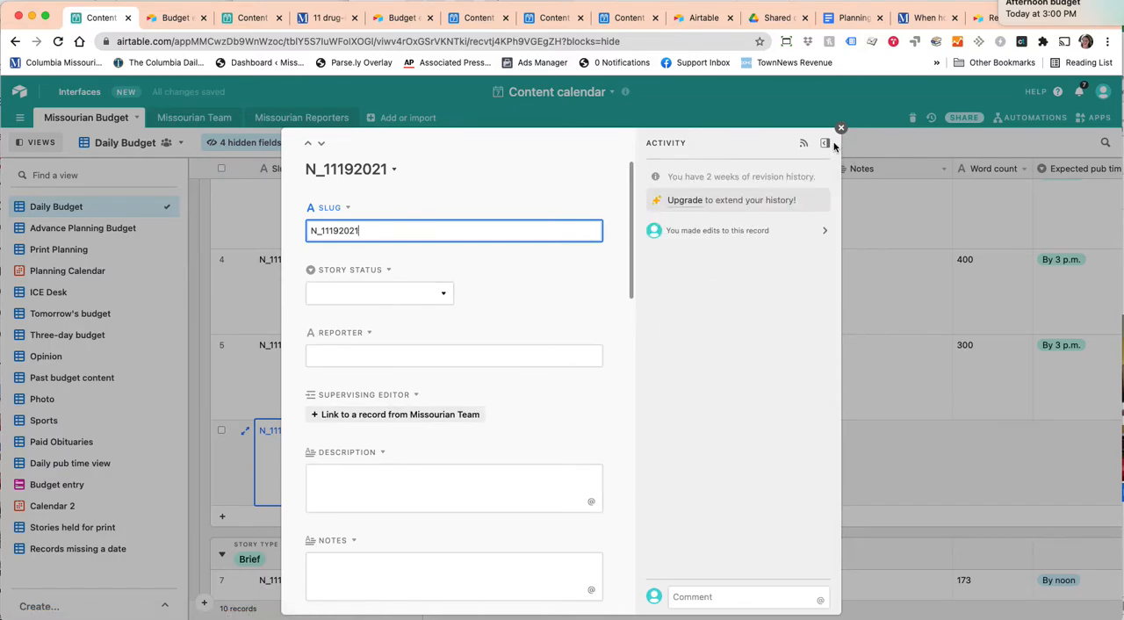
{"action": "left_click", "coordinate": [841, 129]}
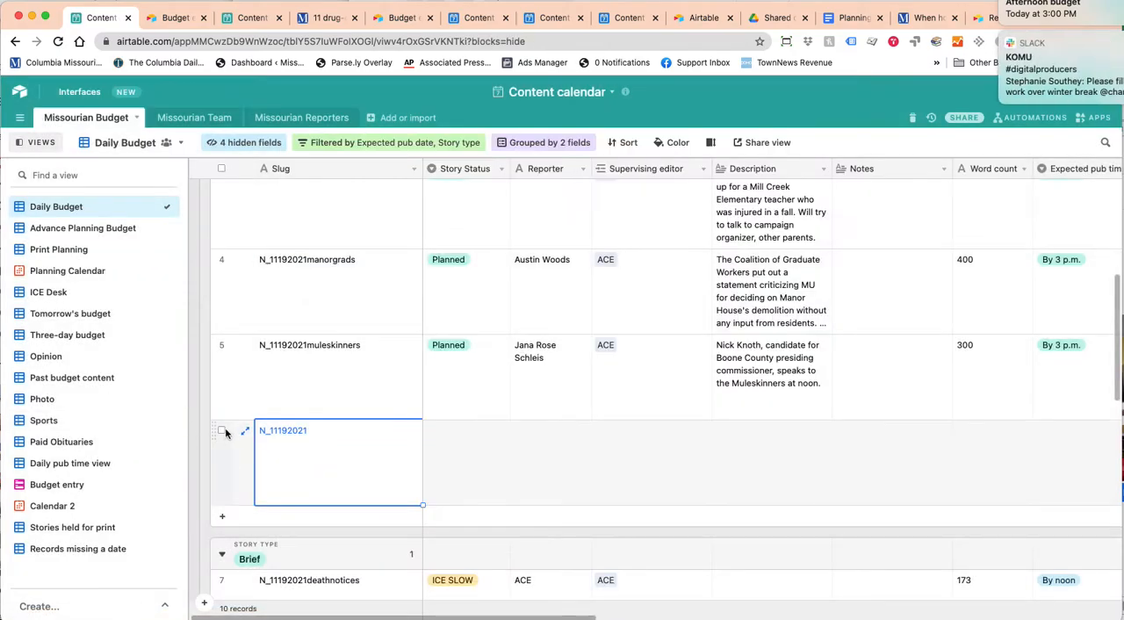
Delete the newly added N_11192021 record from the News Story group.
{"action": "left_click", "coordinate": [221, 431]}
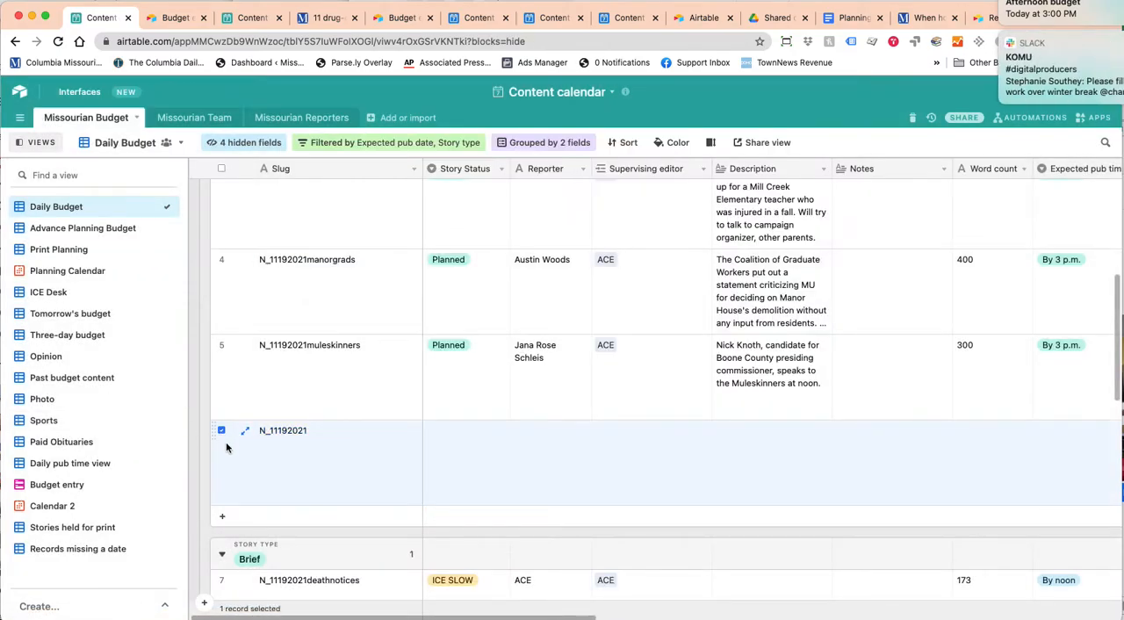
{"action": "right_click", "coordinate": [226, 448]}
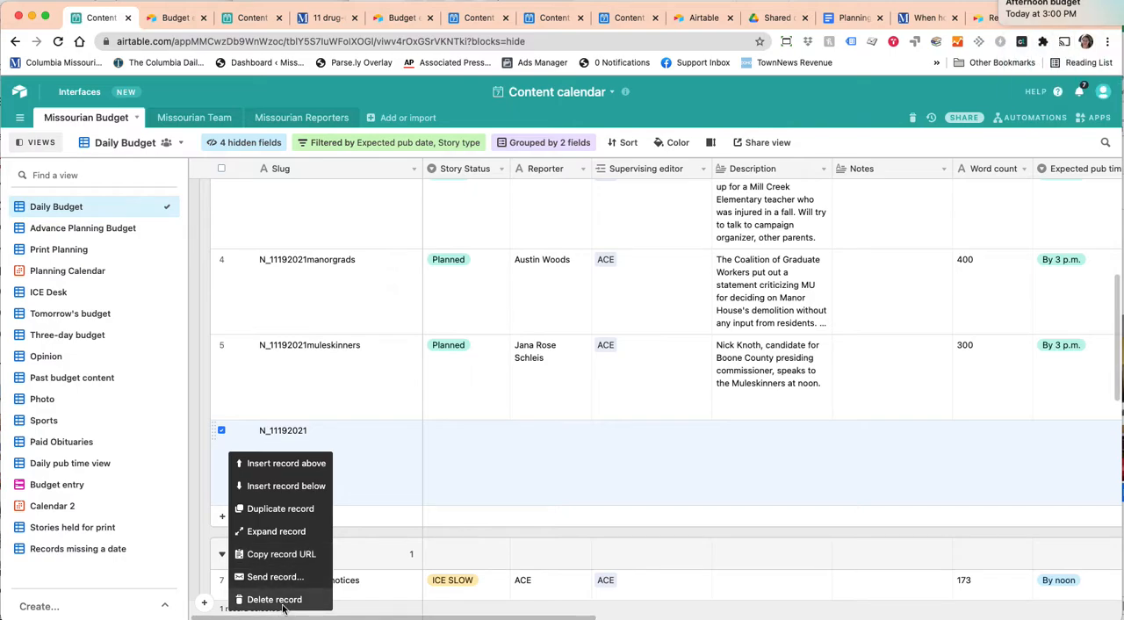
{"action": "left_click", "coordinate": [274, 600]}
{"action": "left_click", "coordinate": [658, 396]}
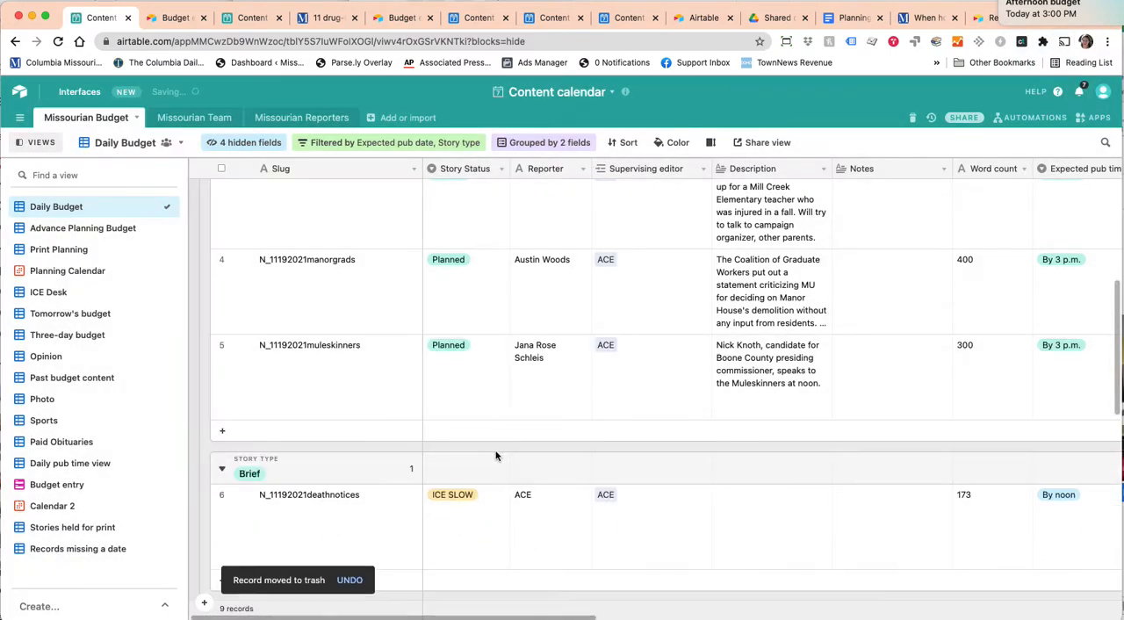
{"action": "scroll", "coordinate": [496, 456], "scroll_direction": "up", "scroll_amount": 4}
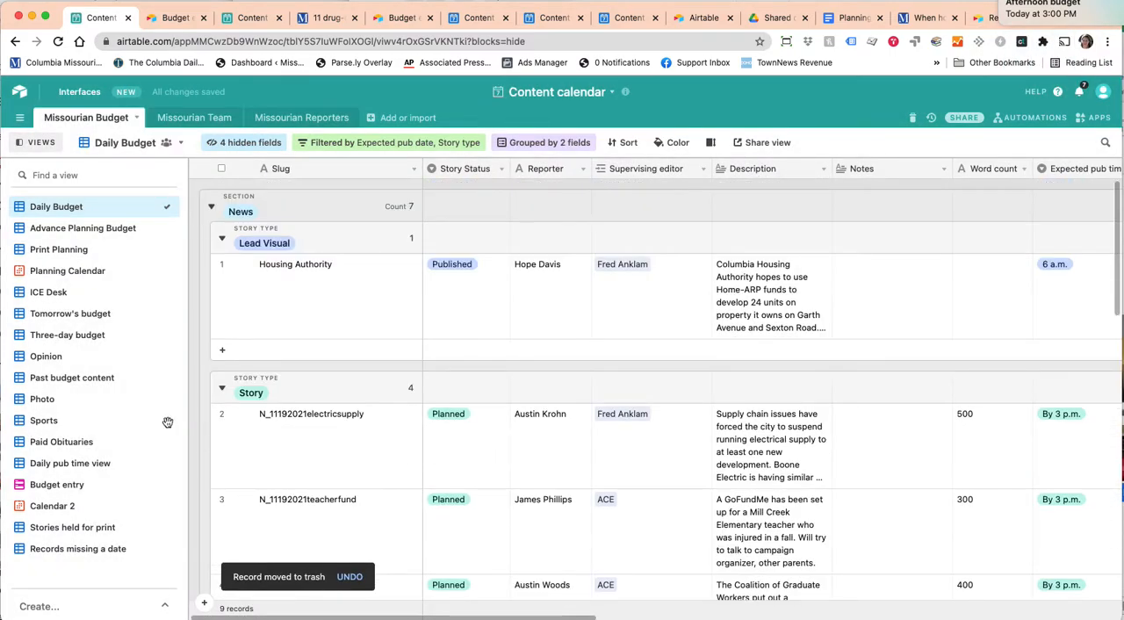
View the Tomorrow's budget view and review its fields, including story type, section and expected publication dates.
{"action": "left_click", "coordinate": [69, 313]}
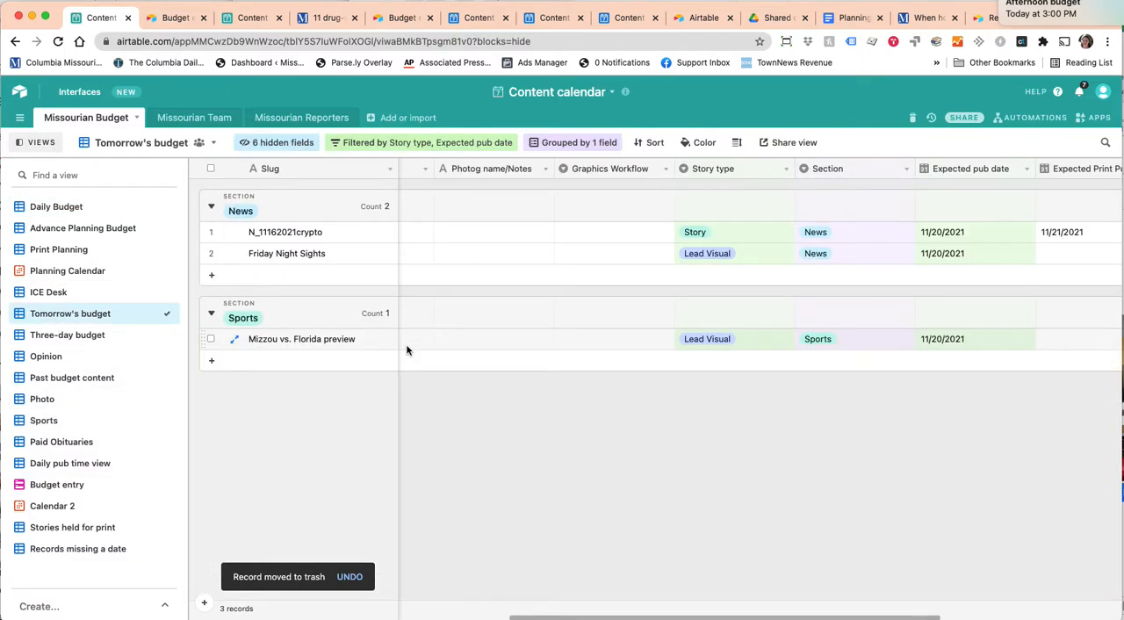
{"action": "scroll", "coordinate": [565, 350], "scroll_direction": "right", "scroll_amount": 3}
{"action": "scroll", "coordinate": [565, 350], "scroll_direction": "left", "scroll_amount": 4}
{"action": "scroll", "coordinate": [565, 350], "scroll_direction": "left", "scroll_amount": 4}
{"action": "scroll", "coordinate": [565, 350], "scroll_direction": "right", "scroll_amount": 6}
{"action": "scroll", "coordinate": [564, 350], "scroll_direction": "left", "scroll_amount": 5}
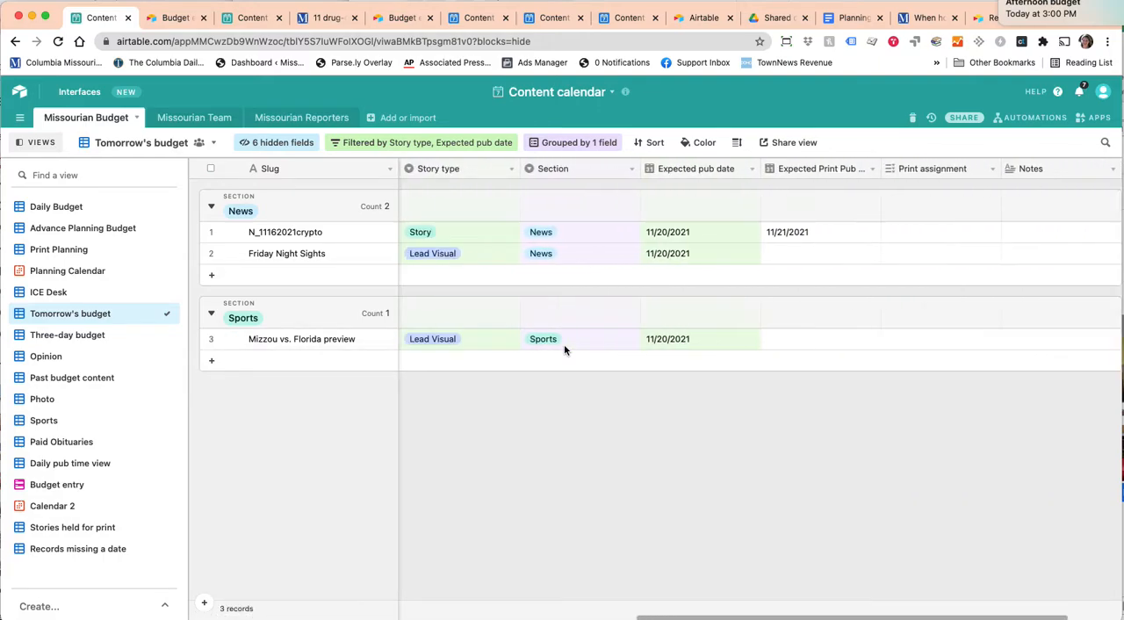
View the Three-day budget and review the stories grouped by expected publication date and section.
{"action": "left_click", "coordinate": [61, 337]}
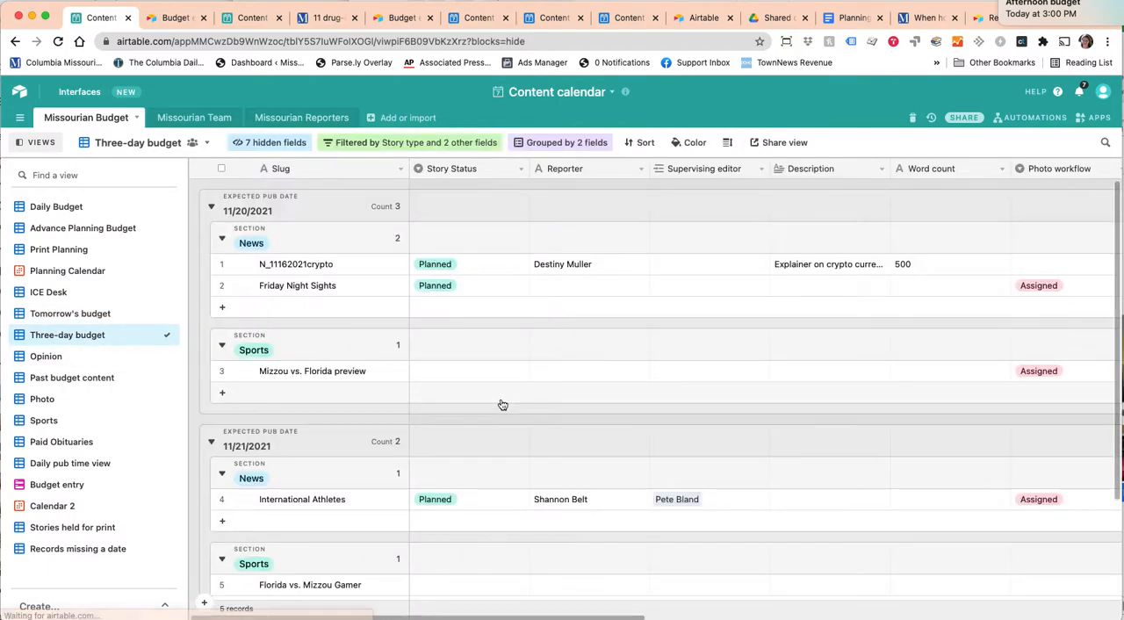
{"action": "scroll", "coordinate": [462, 404], "scroll_direction": "down", "scroll_amount": 3}
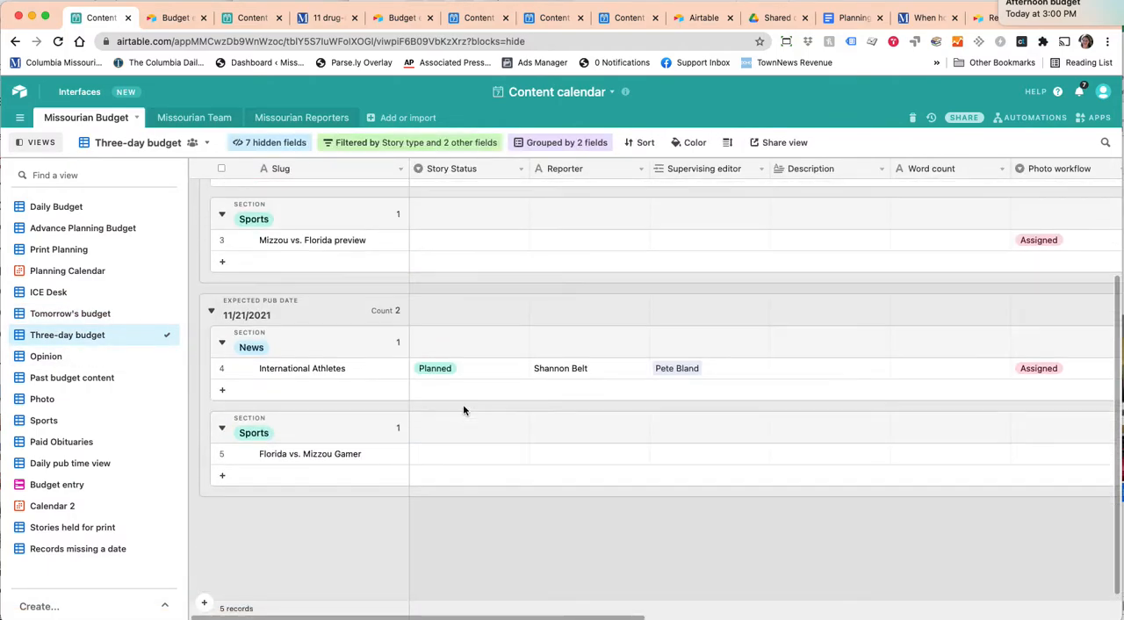
{"action": "scroll", "coordinate": [463, 403], "scroll_direction": "up", "scroll_amount": 3}
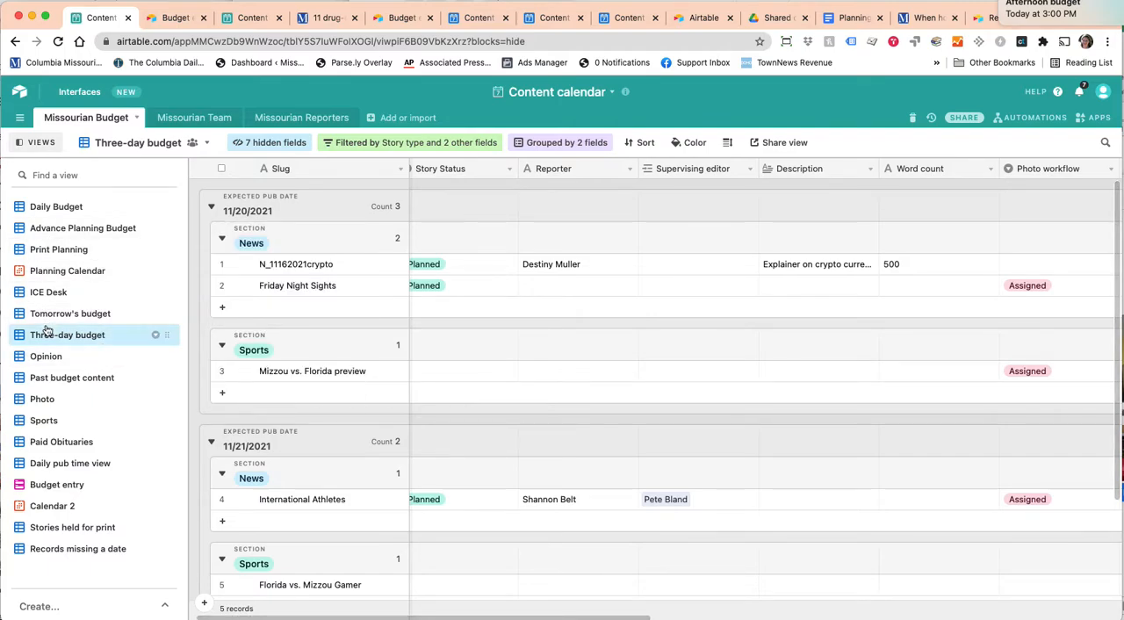
View the Advance Planning Budget and review the upcoming stories under each expected publication date.
{"action": "left_click", "coordinate": [59, 228]}
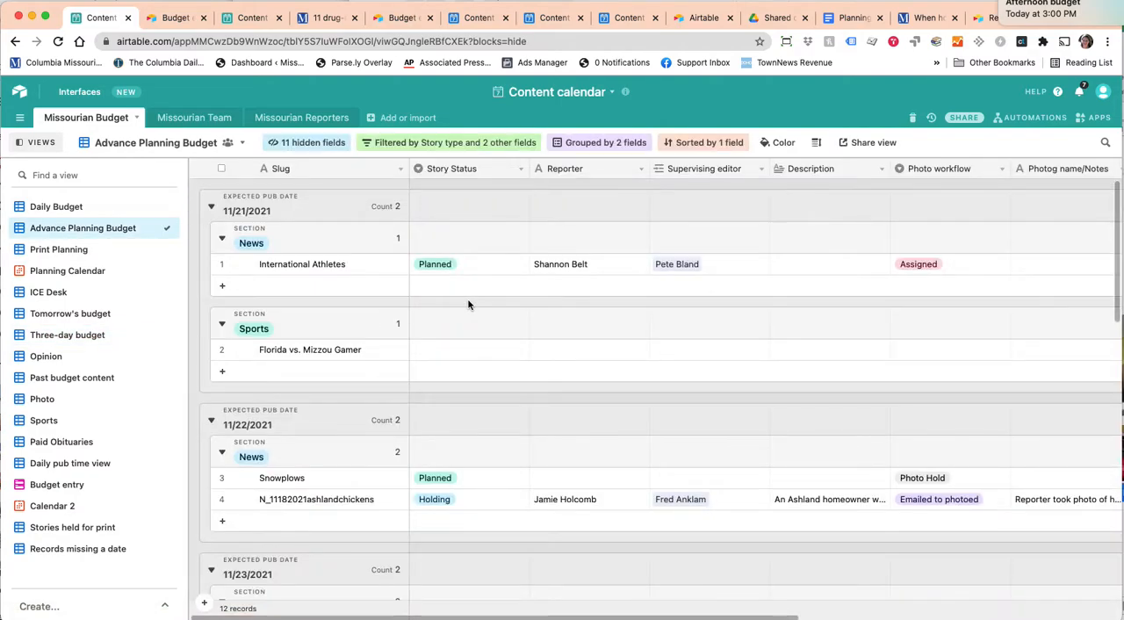
{"action": "scroll", "coordinate": [442, 327], "scroll_direction": "down", "scroll_amount": 2}
{"action": "scroll", "coordinate": [443, 327], "scroll_direction": "up", "scroll_amount": 2}
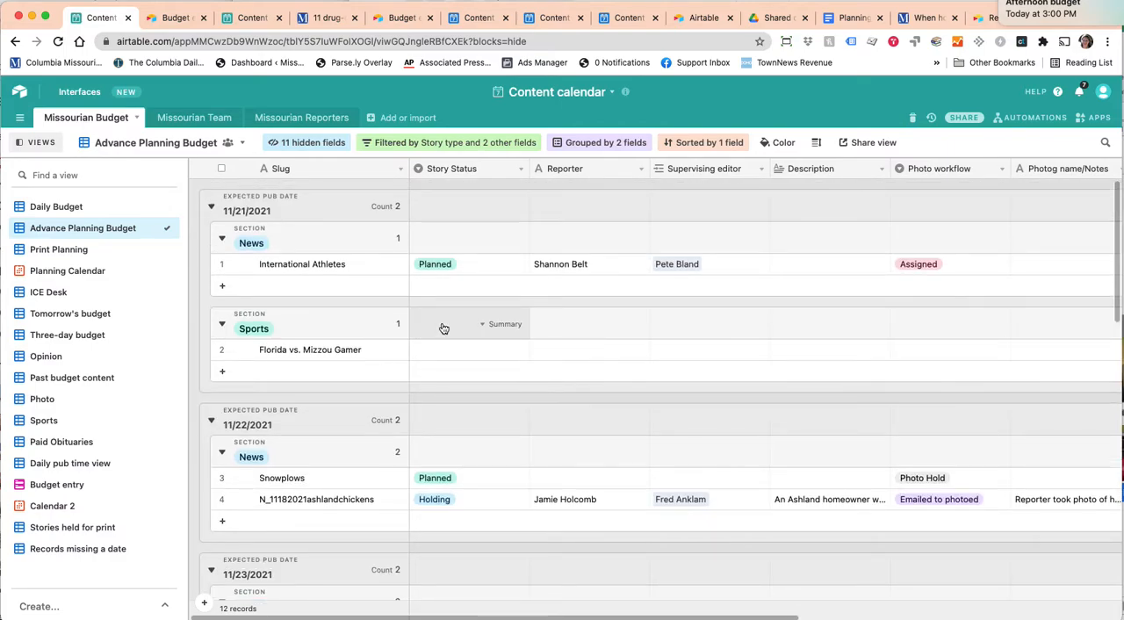
{"action": "scroll", "coordinate": [407, 359], "scroll_direction": "down", "scroll_amount": 4}
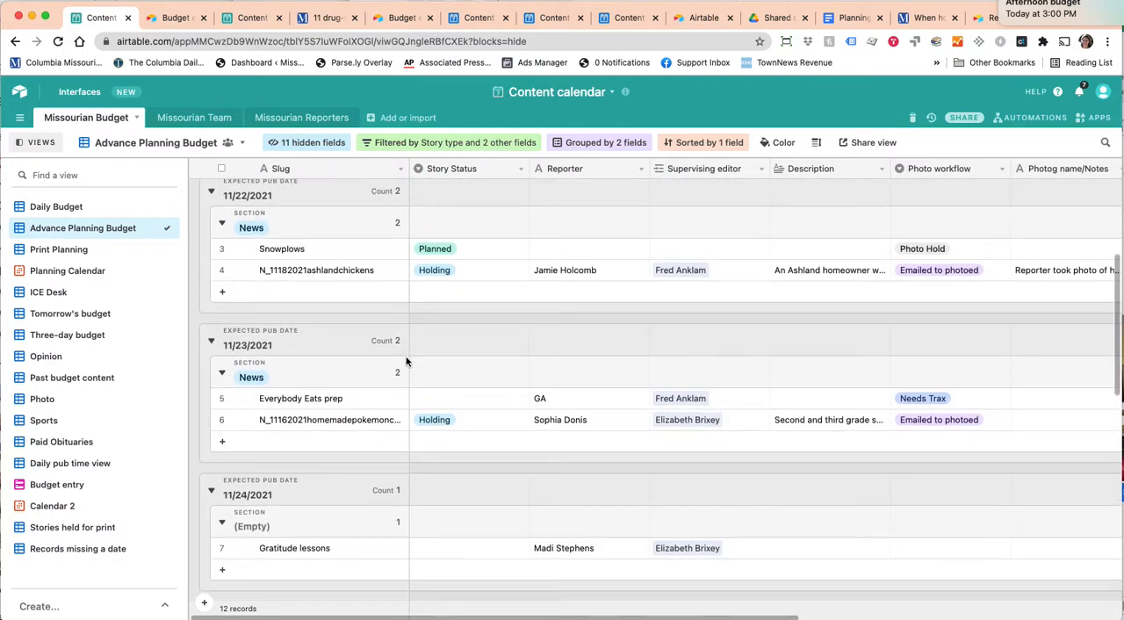
{"action": "scroll", "coordinate": [406, 359], "scroll_direction": "down", "scroll_amount": 10}
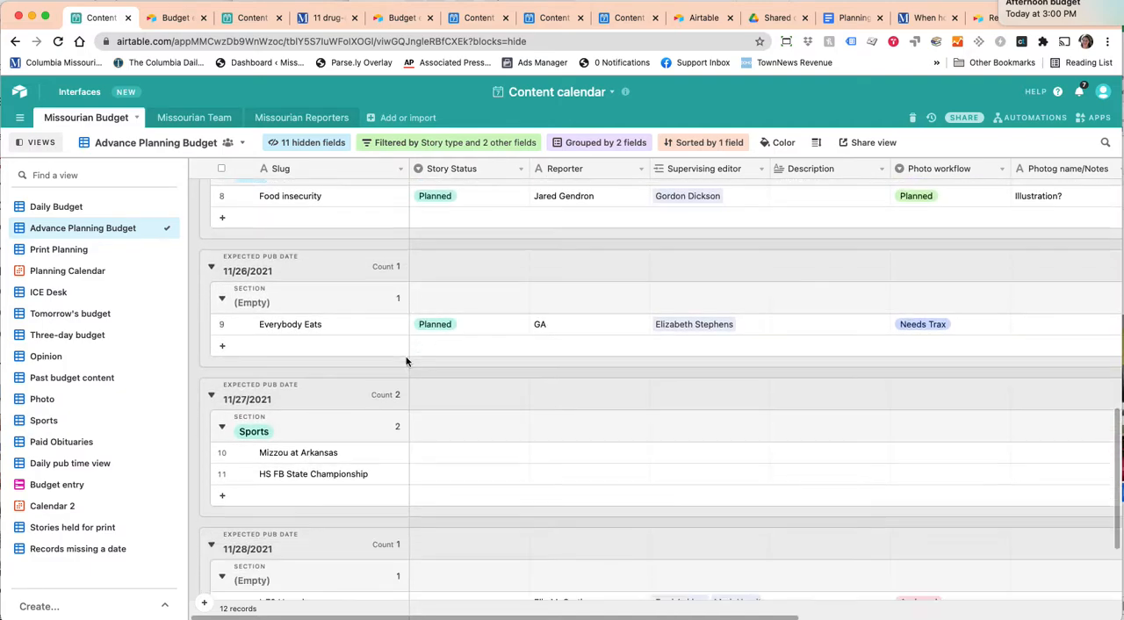
{"action": "scroll", "coordinate": [407, 359], "scroll_direction": "down", "scroll_amount": 4}
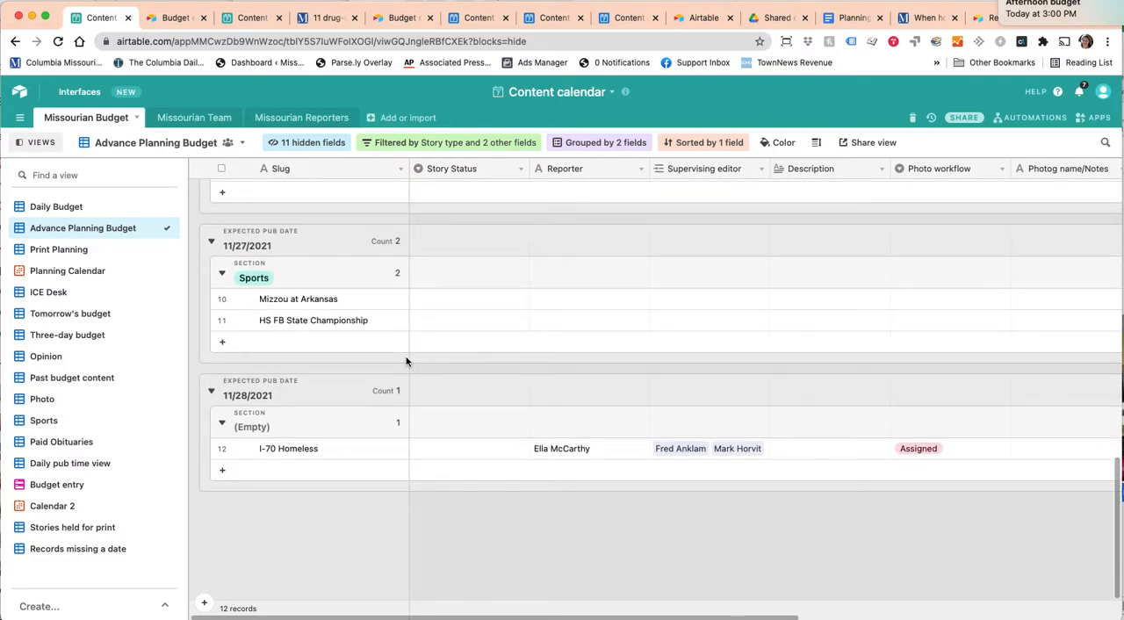
{"action": "scroll", "coordinate": [406, 359], "scroll_direction": "up", "scroll_amount": 8}
{"action": "scroll", "coordinate": [406, 359], "scroll_direction": "up", "scroll_amount": 4}
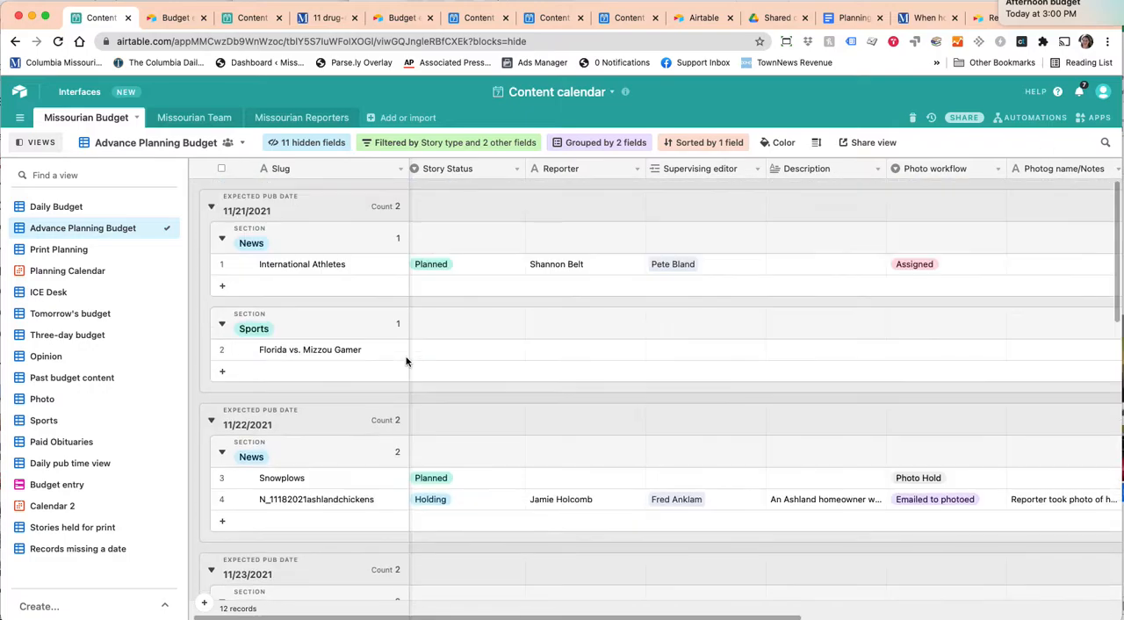
View the Planning Calendar's November 2021 month, and return to the Advance Planning Budget to look at the International Athletes record.
{"action": "left_click", "coordinate": [67, 272]}
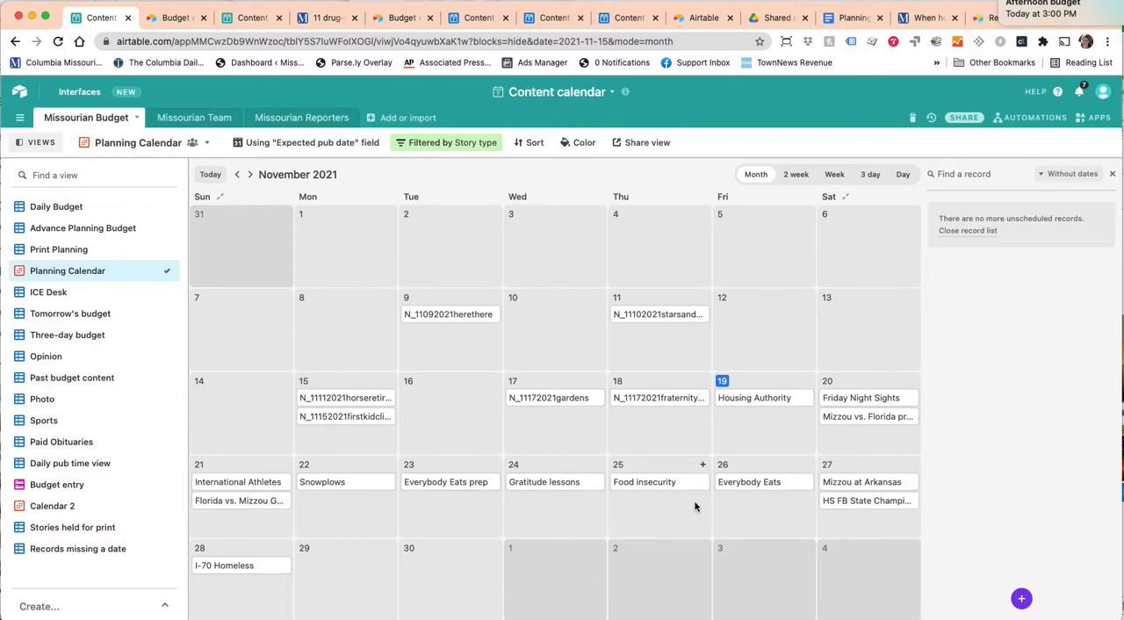
{"action": "left_click", "coordinate": [98, 228]}
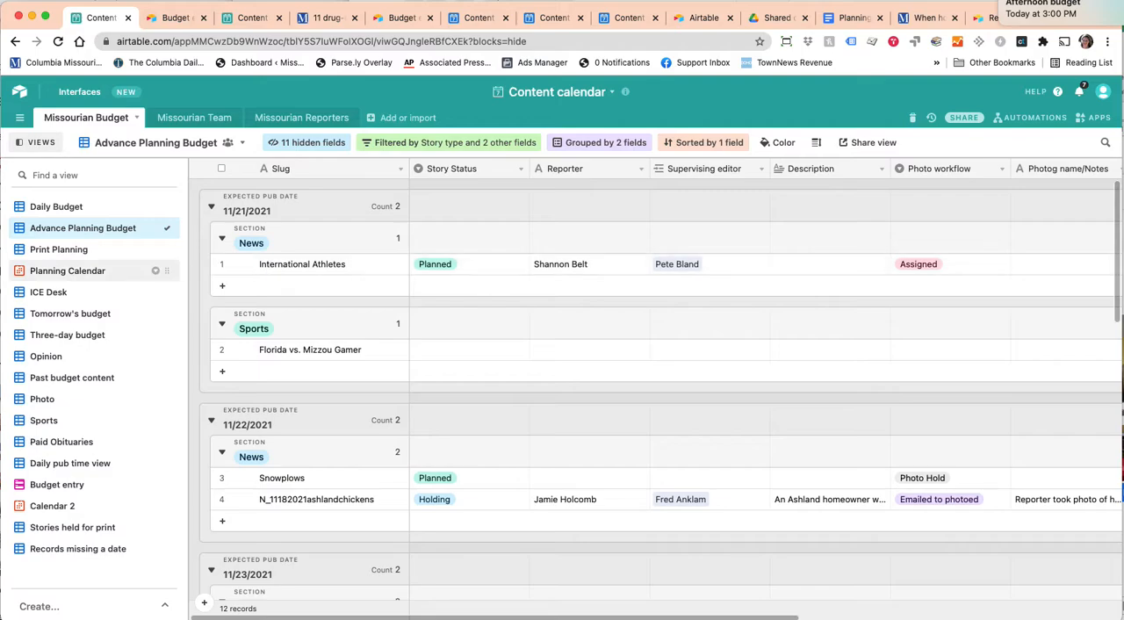
{"action": "left_click", "coordinate": [309, 269]}
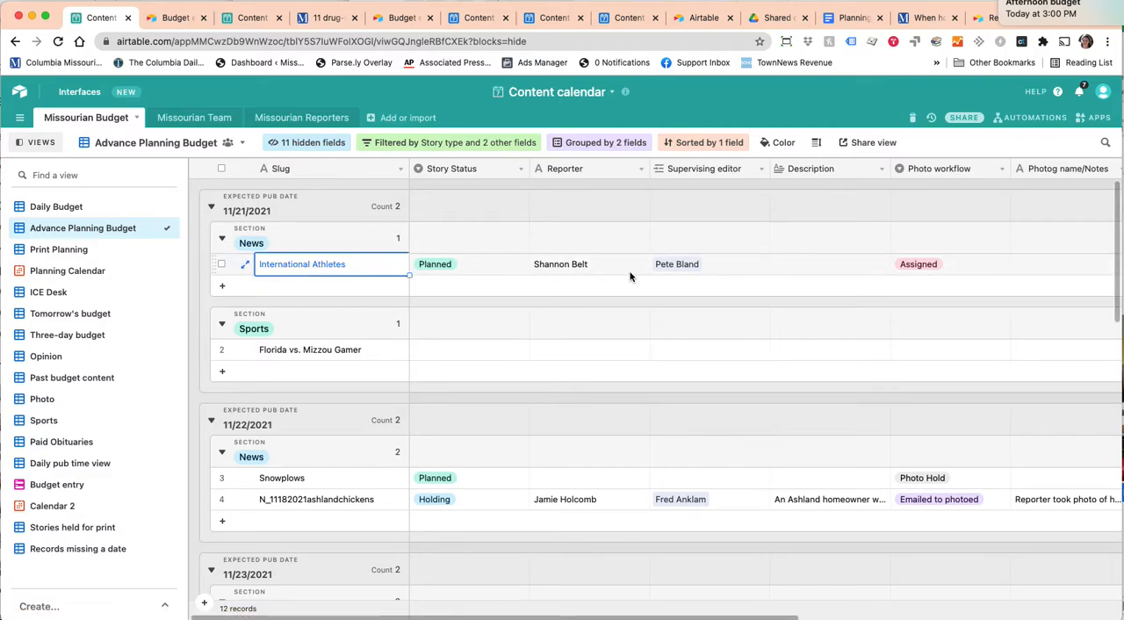
{"action": "left_click", "coordinate": [373, 308]}
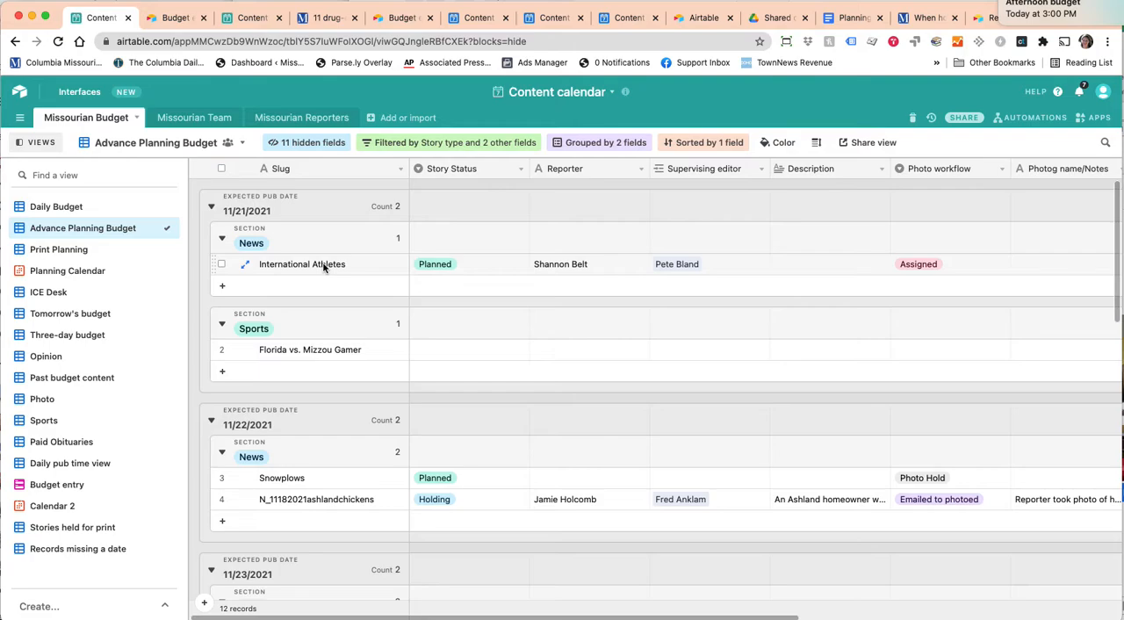
Return to the Daily Budget view and look over the News records in the Story and Brief groups.
{"action": "left_click", "coordinate": [48, 207]}
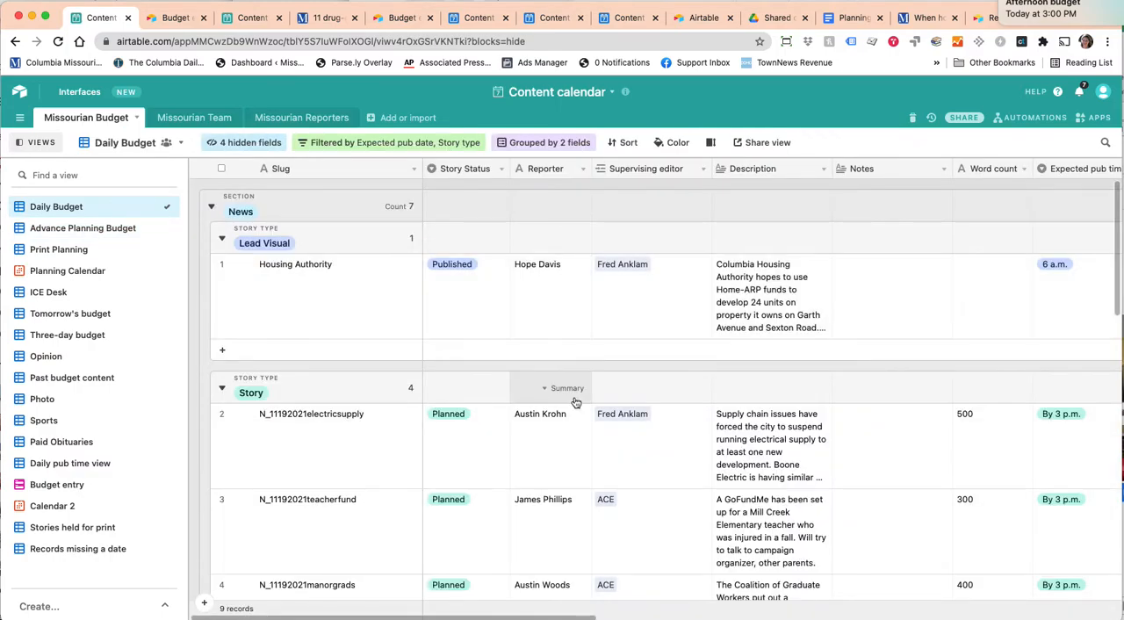
{"action": "scroll", "coordinate": [574, 401], "scroll_direction": "down", "scroll_amount": 3}
{"action": "scroll", "coordinate": [575, 402], "scroll_direction": "down", "scroll_amount": 1}
{"action": "scroll", "coordinate": [575, 403], "scroll_direction": "up", "scroll_amount": 1}
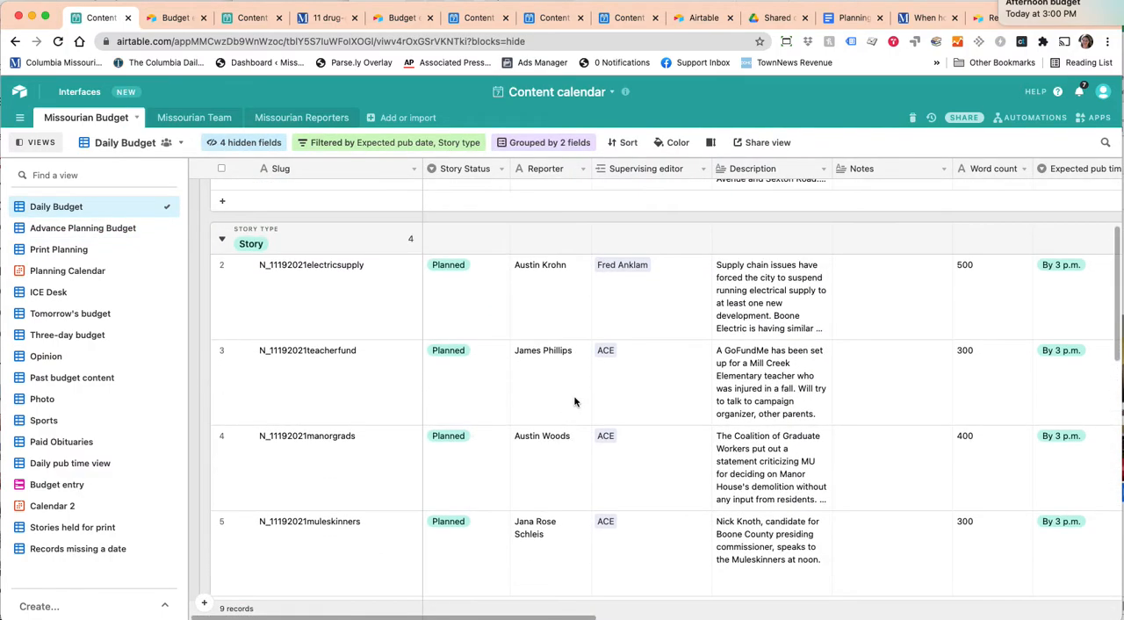
{"action": "scroll", "coordinate": [574, 402], "scroll_direction": "down", "scroll_amount": 2}
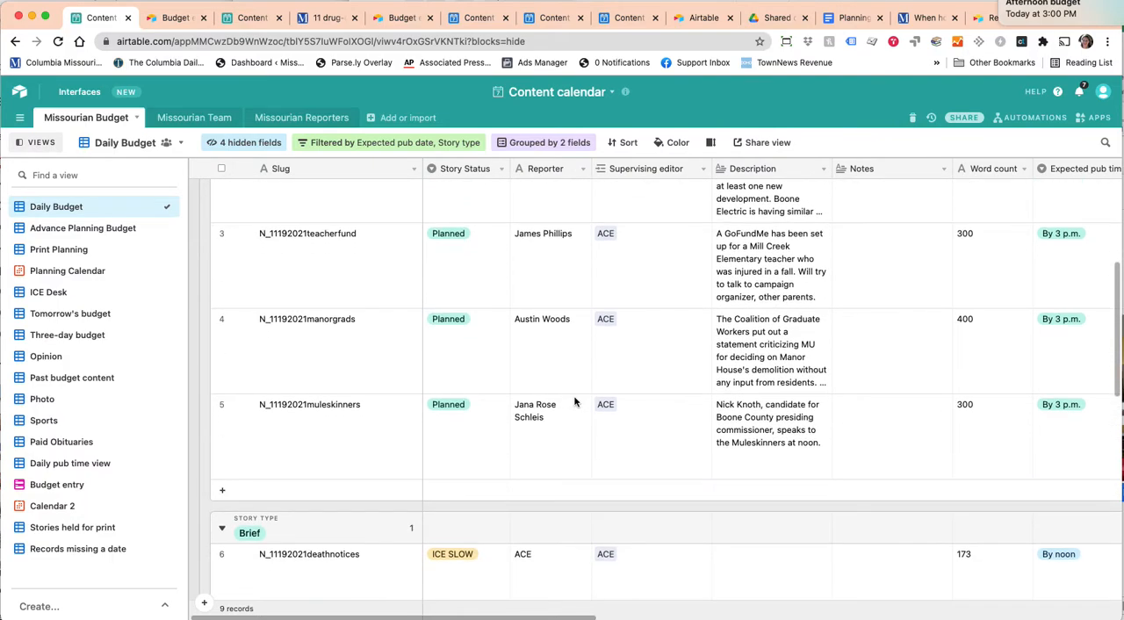
{"action": "scroll", "coordinate": [576, 404], "scroll_direction": "up", "scroll_amount": 1}
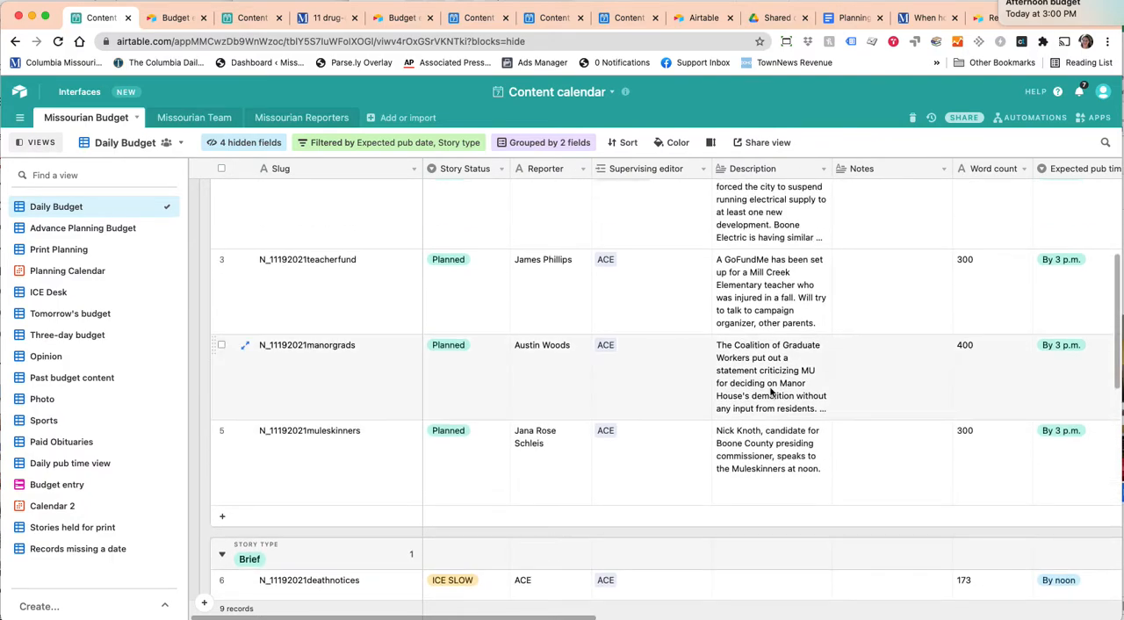
Change the story type of N_11192021manorgrads to Brief and check its place in the Brief group.
{"action": "scroll", "coordinate": [770, 395], "scroll_direction": "right", "scroll_amount": 10}
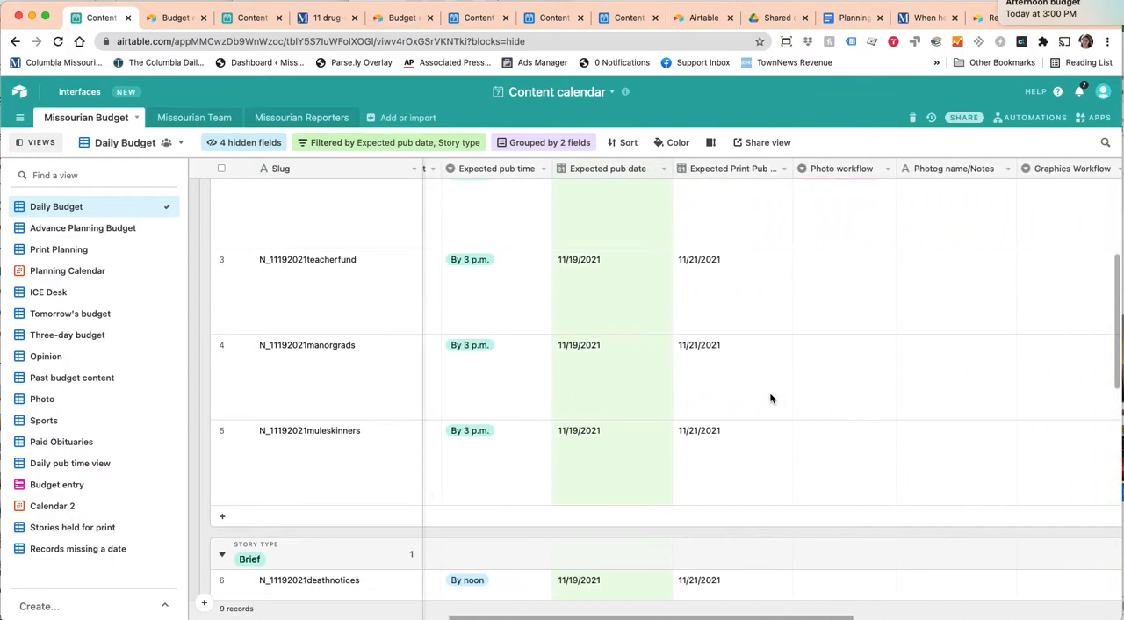
{"action": "left_click", "coordinate": [787, 372]}
{"action": "left_click", "coordinate": [806, 371]}
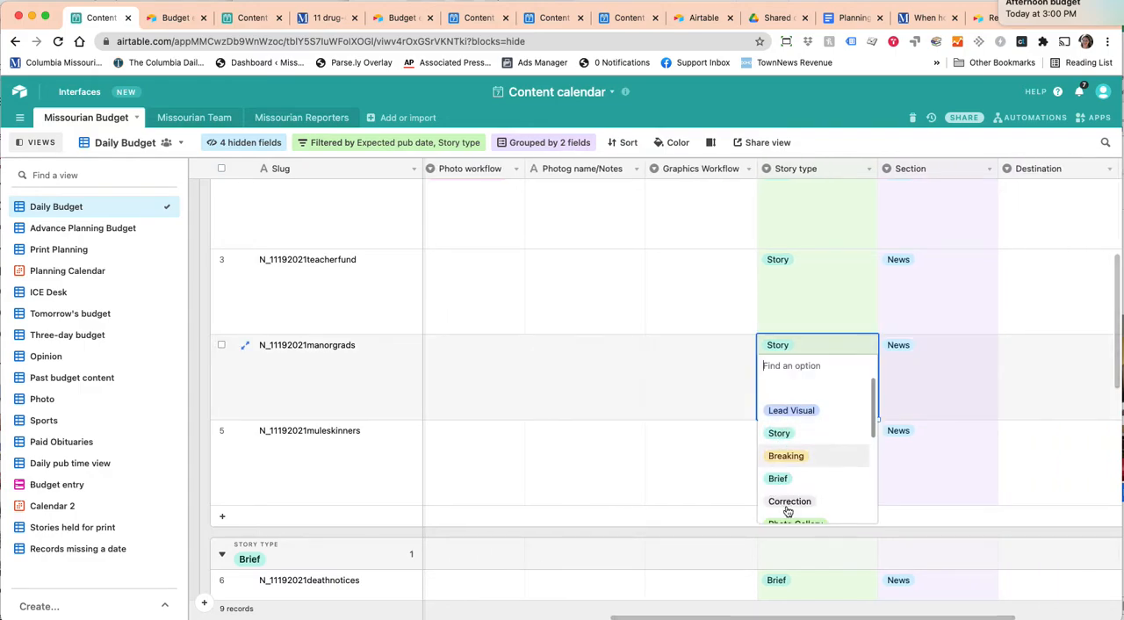
{"action": "left_click", "coordinate": [790, 476]}
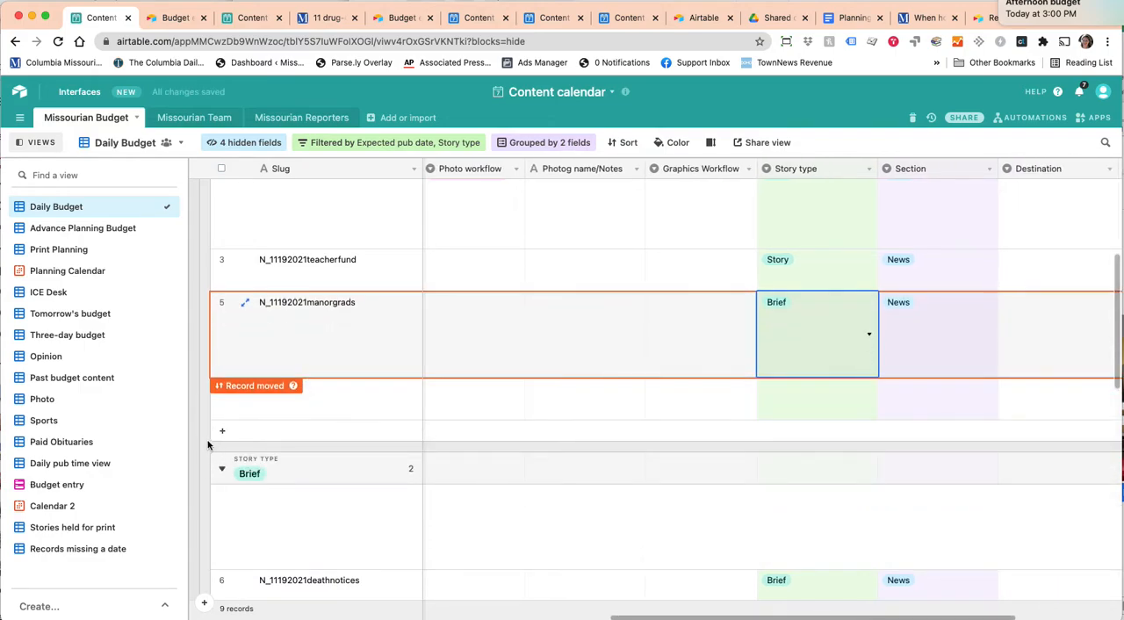
{"action": "scroll", "coordinate": [437, 434], "scroll_direction": "down", "scroll_amount": 3}
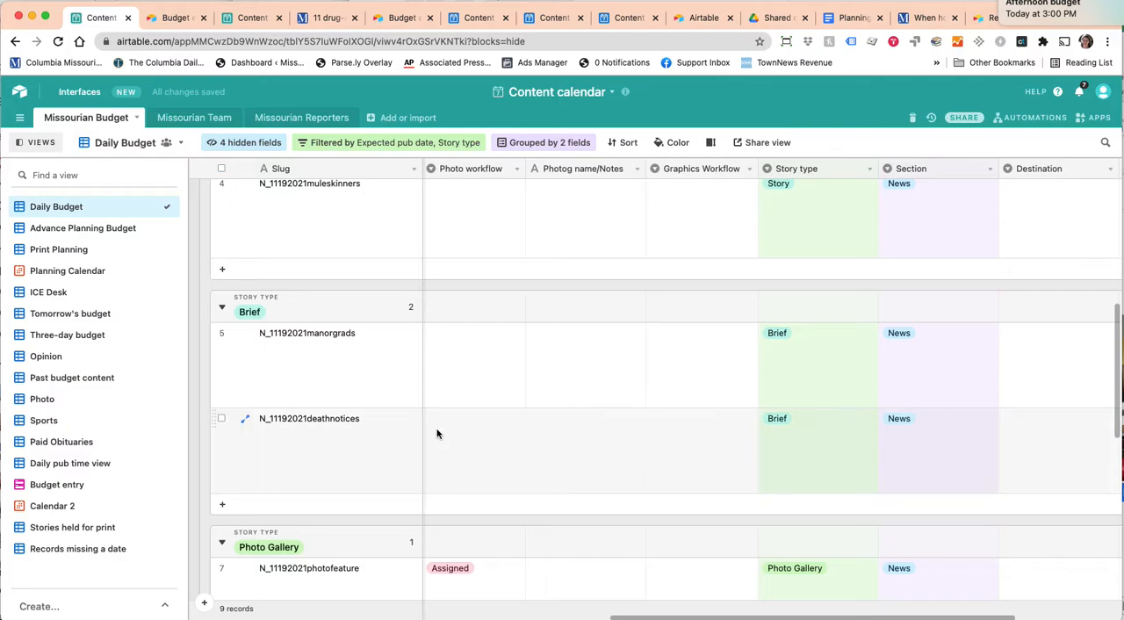
Set the expected pub date of N_11192021electricsupply to 11/23/2021 and let the record leave the Daily Budget.
{"action": "scroll", "coordinate": [437, 432], "scroll_direction": "left", "scroll_amount": 5}
{"action": "scroll", "coordinate": [437, 432], "scroll_direction": "up", "scroll_amount": 5}
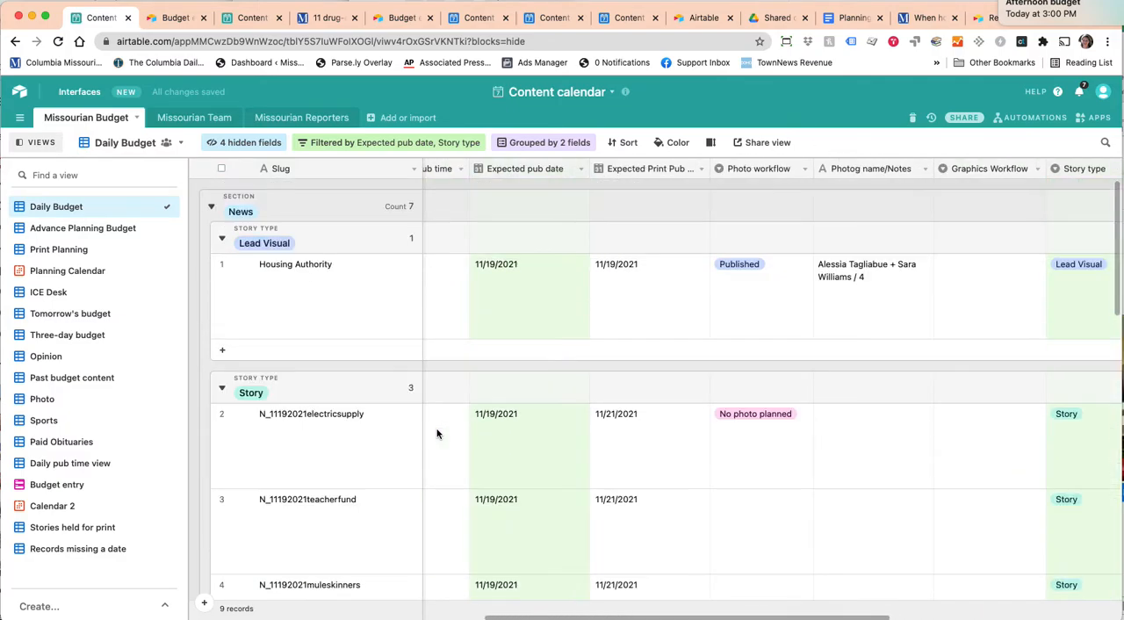
{"action": "scroll", "coordinate": [437, 433], "scroll_direction": "down", "scroll_amount": 2}
{"action": "left_click", "coordinate": [539, 356]}
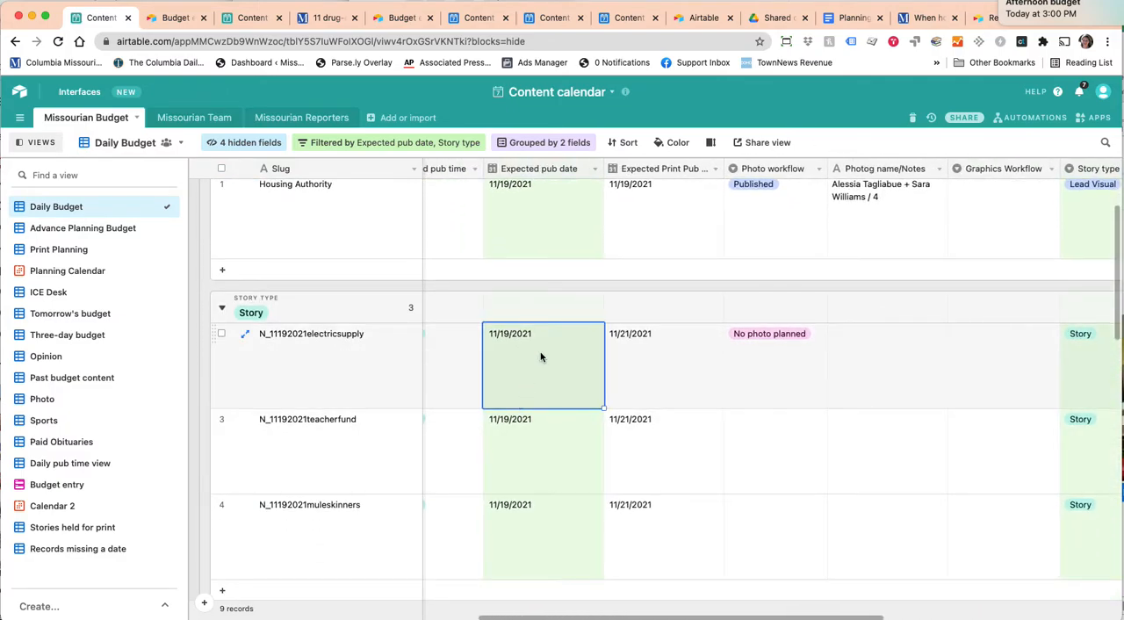
{"action": "left_click", "coordinate": [539, 356]}
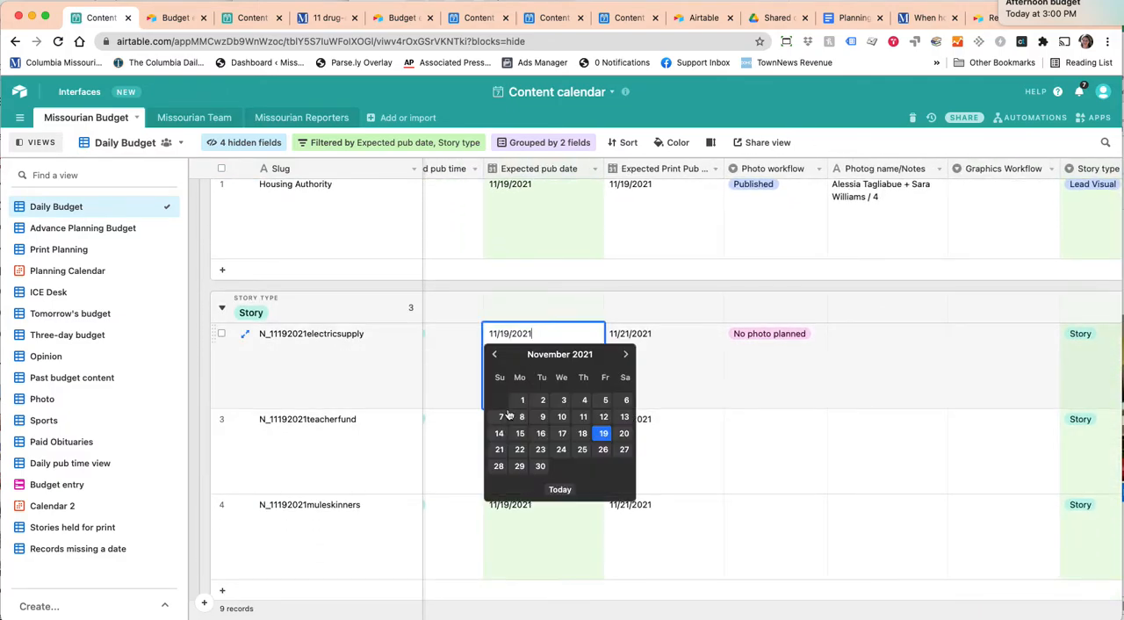
{"action": "left_click", "coordinate": [539, 451]}
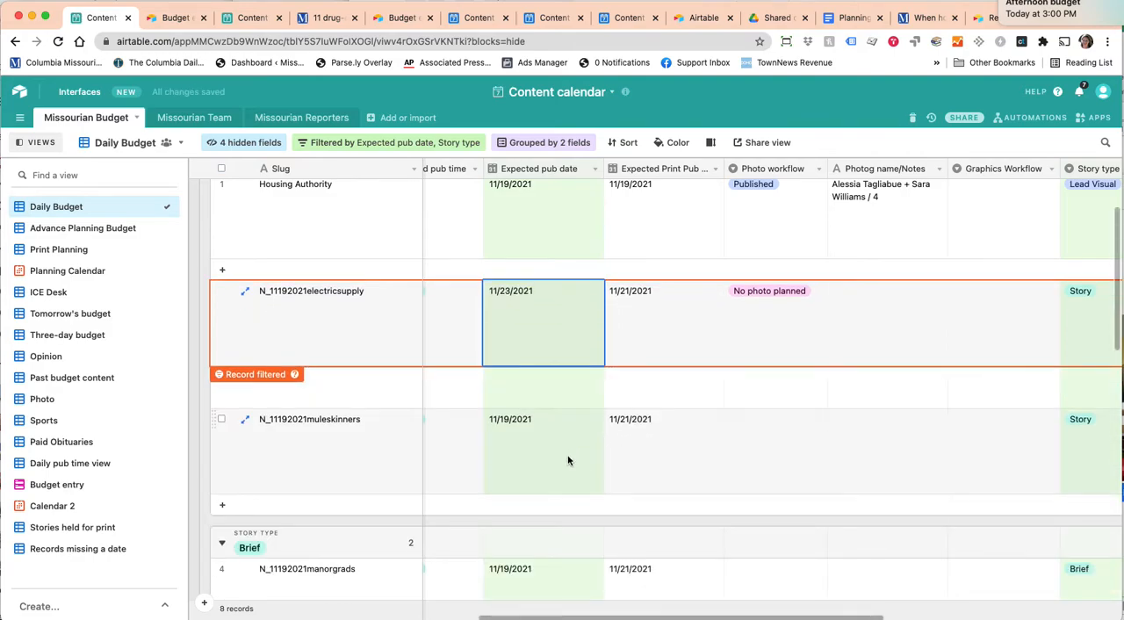
{"action": "left_click", "coordinate": [207, 429]}
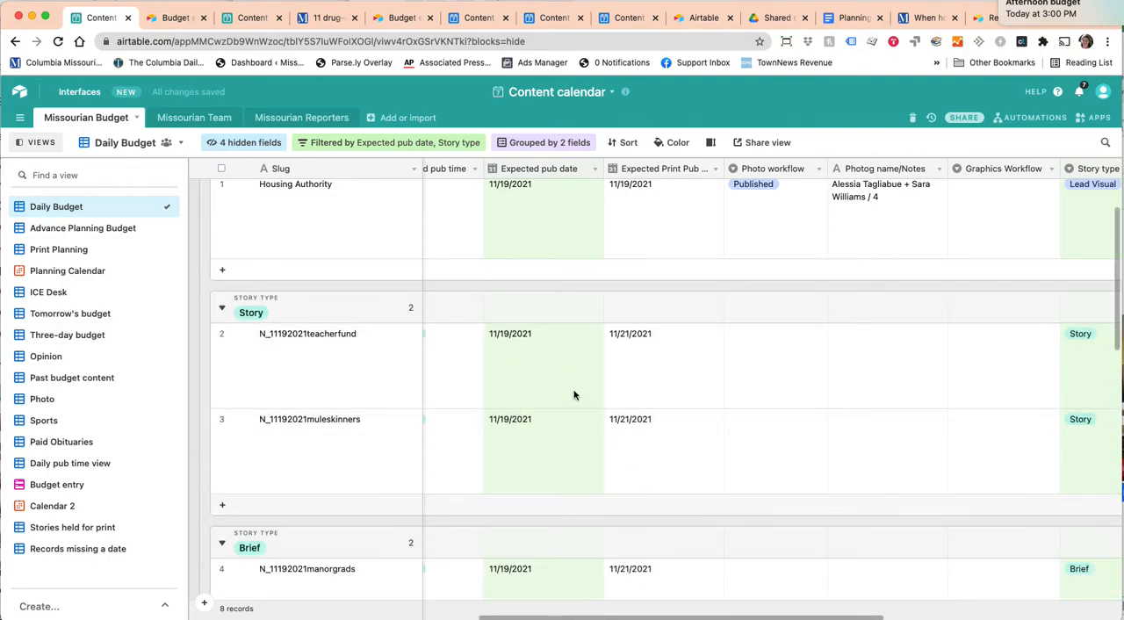
Find N_11192021electricsupply under 11/23/2021 in the Advance Planning Budget and view its section and expected pub date.
{"action": "double_click", "coordinate": [55, 228]}
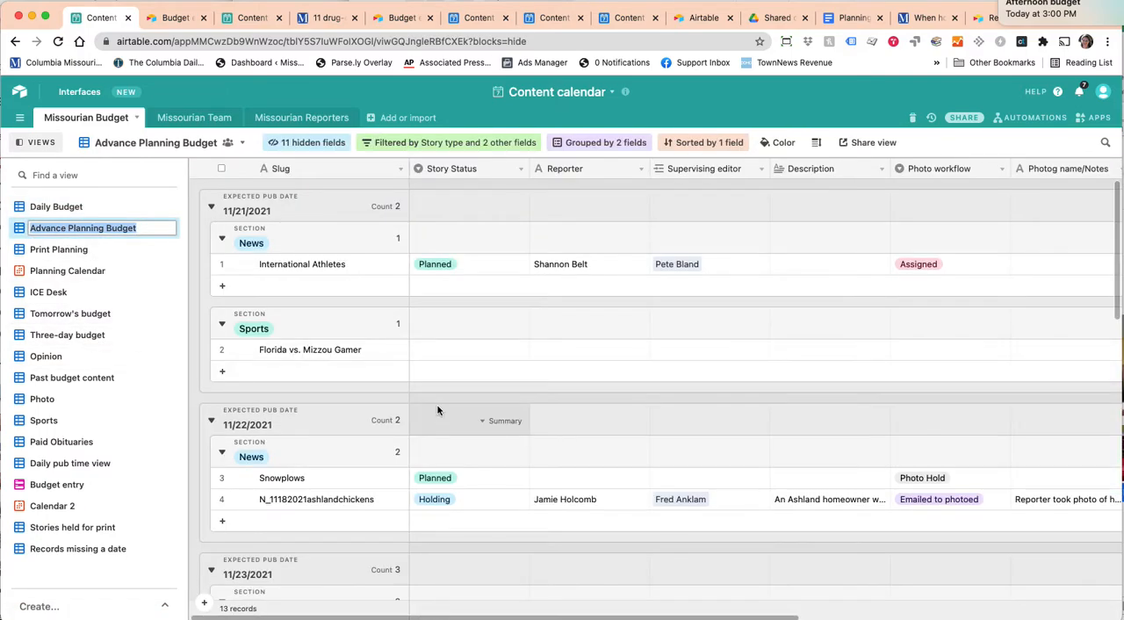
{"action": "scroll", "coordinate": [439, 411], "scroll_direction": "down", "scroll_amount": 5}
{"action": "scroll", "coordinate": [436, 410], "scroll_direction": "down", "scroll_amount": 2}
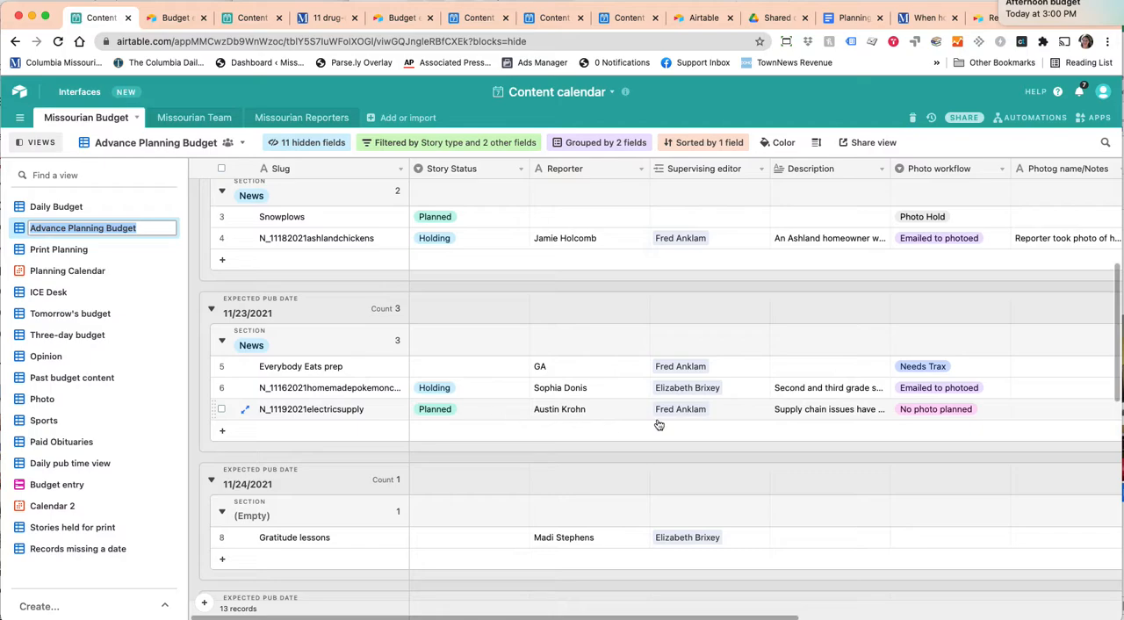
{"action": "scroll", "coordinate": [703, 416], "scroll_direction": "right", "scroll_amount": 10}
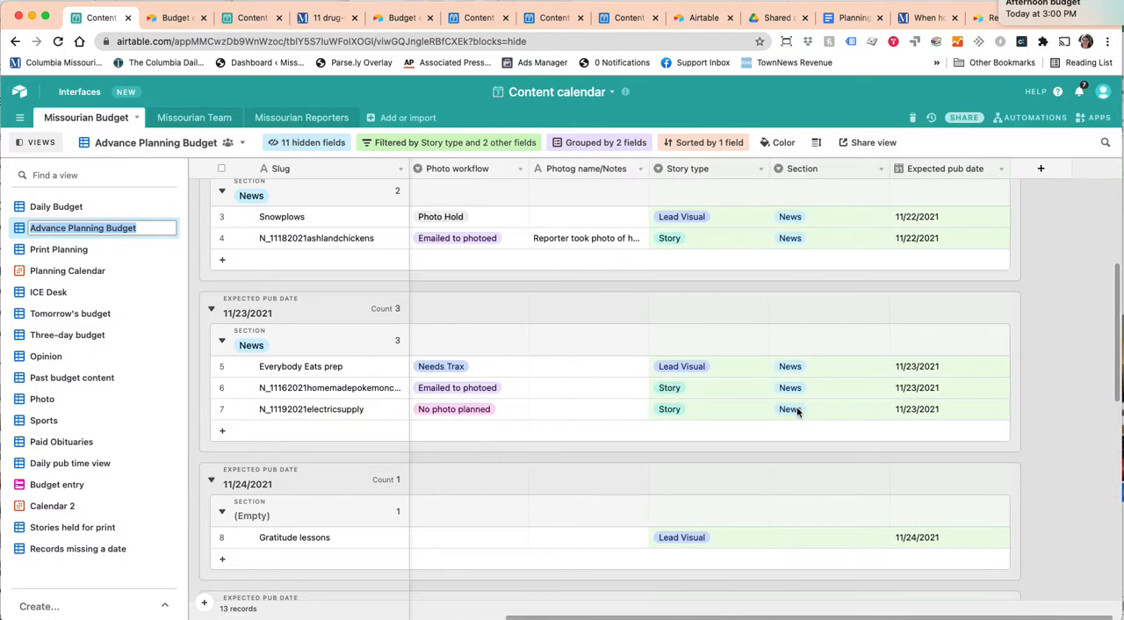
Set the expected print pub date of N_11192021electricsupply to 11/24/2021 among its expanded record's hidden fields, and close the record.
{"action": "scroll", "coordinate": [792, 406], "scroll_direction": "left", "scroll_amount": 1}
{"action": "left_click", "coordinate": [245, 409]}
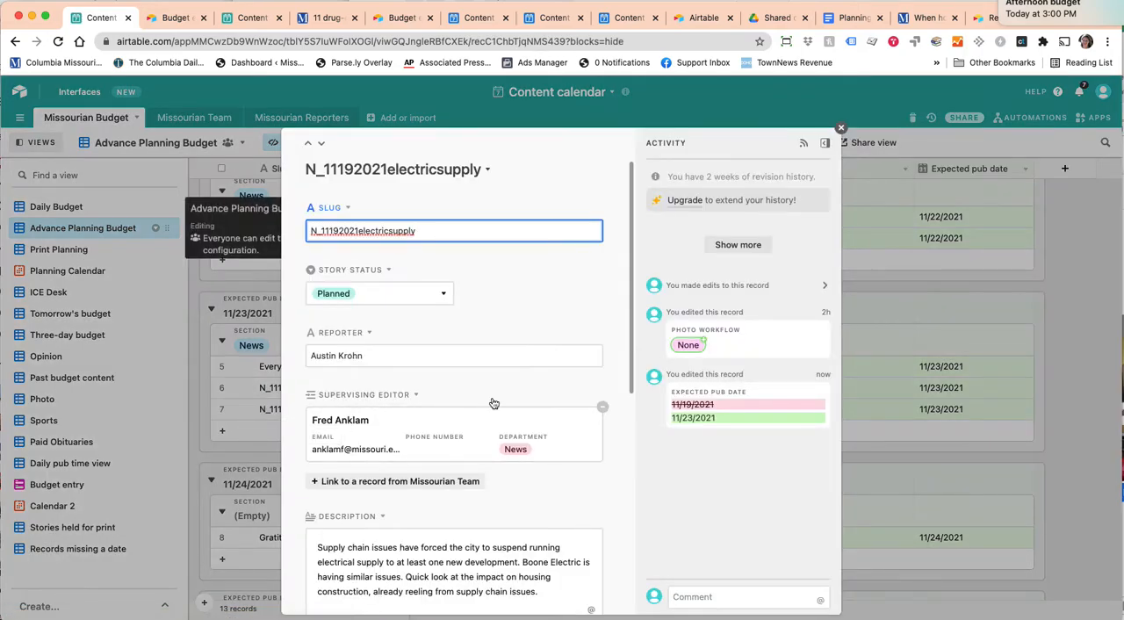
{"action": "scroll", "coordinate": [493, 403], "scroll_direction": "down", "scroll_amount": 5}
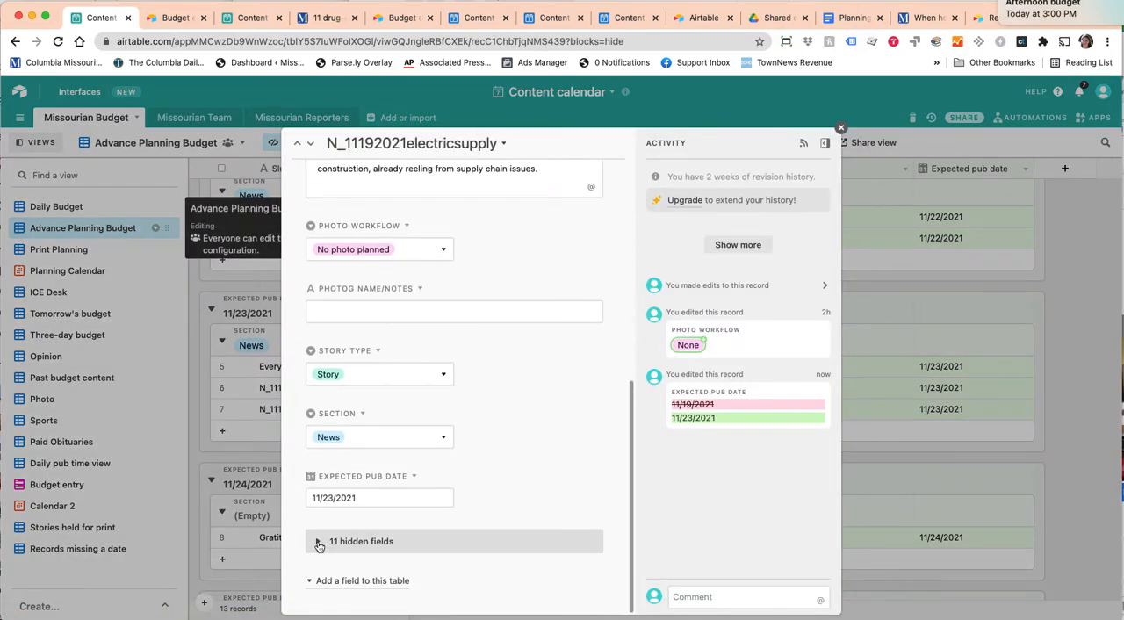
{"action": "left_click", "coordinate": [363, 540]}
{"action": "scroll", "coordinate": [459, 536], "scroll_direction": "down", "scroll_amount": 5}
{"action": "scroll", "coordinate": [459, 538], "scroll_direction": "up", "scroll_amount": 2}
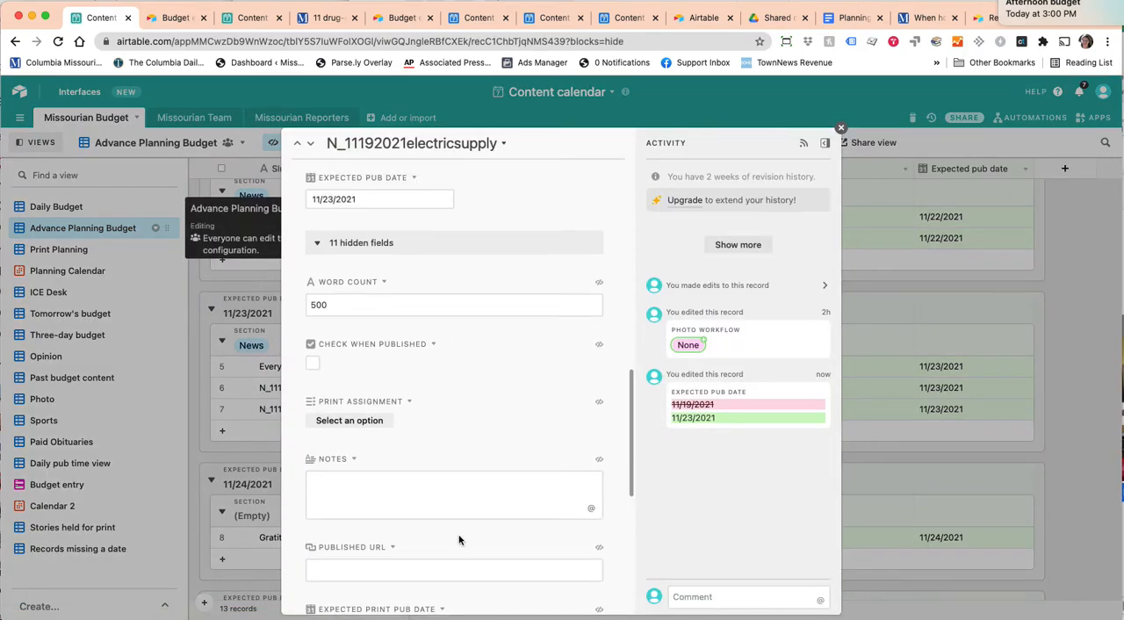
{"action": "scroll", "coordinate": [455, 539], "scroll_direction": "down", "scroll_amount": 3}
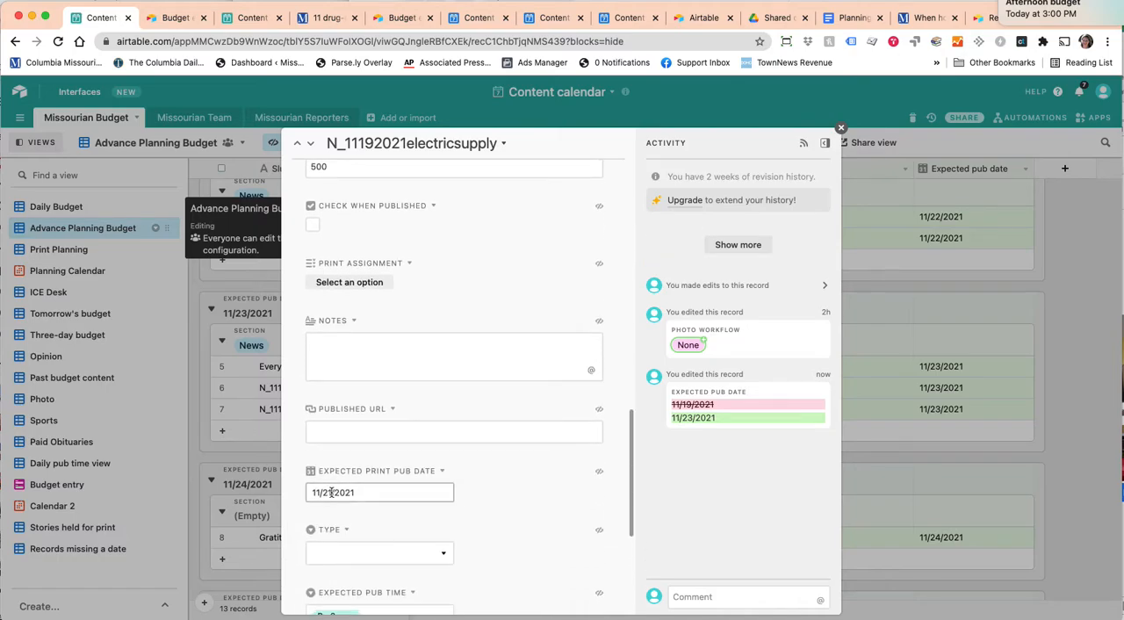
{"action": "left_click", "coordinate": [333, 494]}
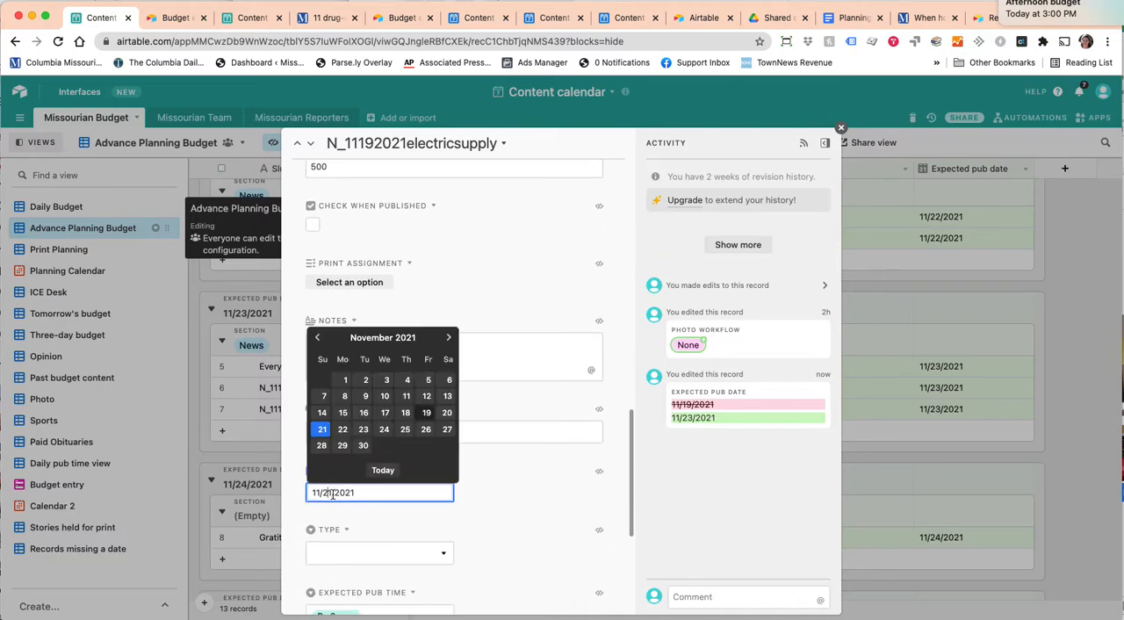
{"action": "left_click", "coordinate": [384, 429]}
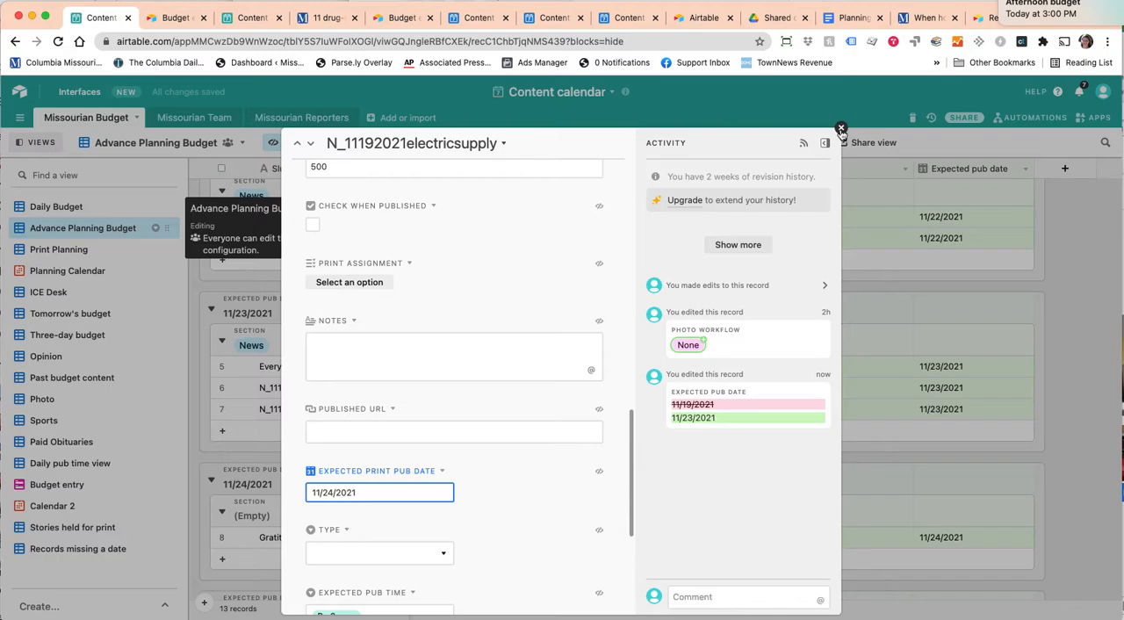
{"action": "left_click", "coordinate": [841, 129]}
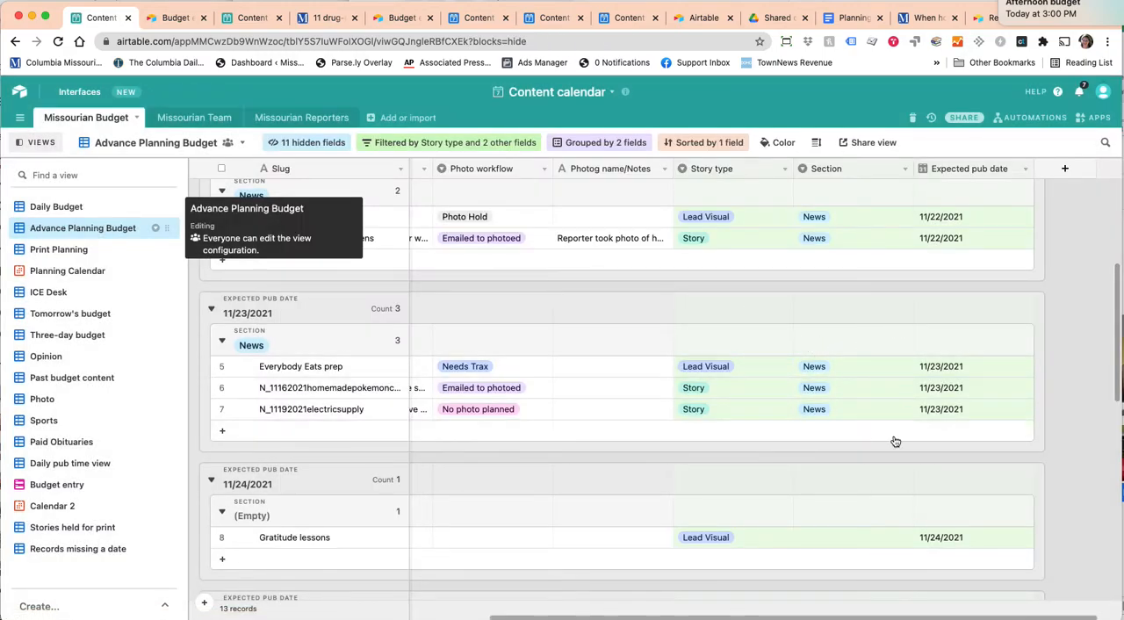
Review the records grouped under 11/22/2021, 11/23/2021 and 11/24/2021 in the Advance Planning Budget, from their Story Status column onward.
{"action": "scroll", "coordinate": [899, 429], "scroll_direction": "left", "scroll_amount": 3}
{"action": "scroll", "coordinate": [899, 430], "scroll_direction": "left", "scroll_amount": 4}
{"action": "scroll", "coordinate": [900, 429], "scroll_direction": "up", "scroll_amount": 1}
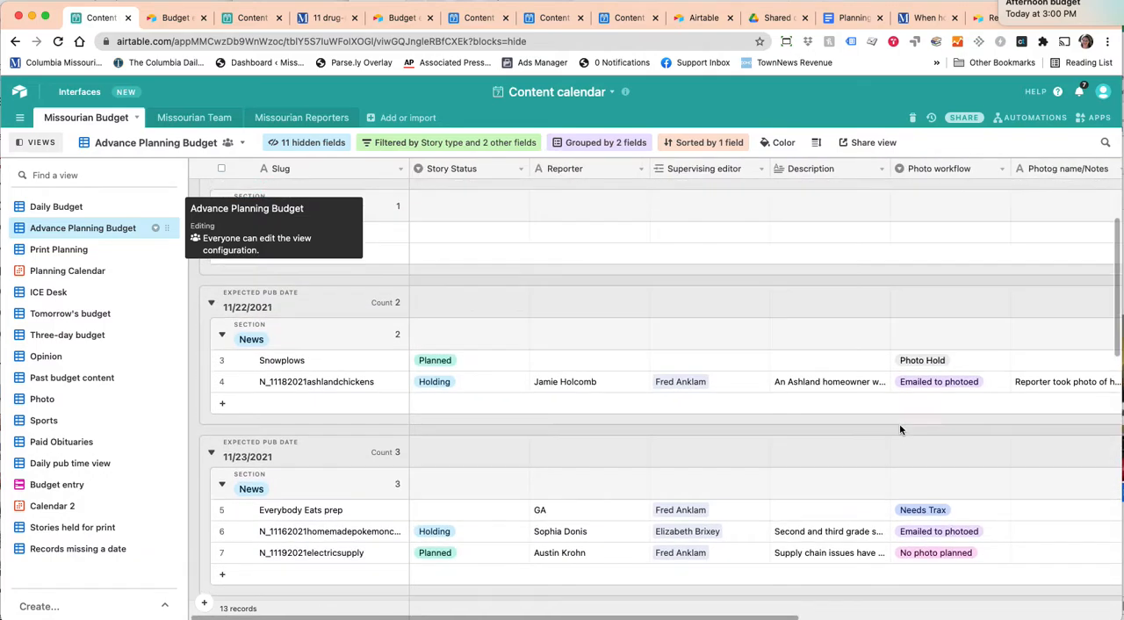
{"action": "scroll", "coordinate": [900, 430], "scroll_direction": "down", "scroll_amount": 1}
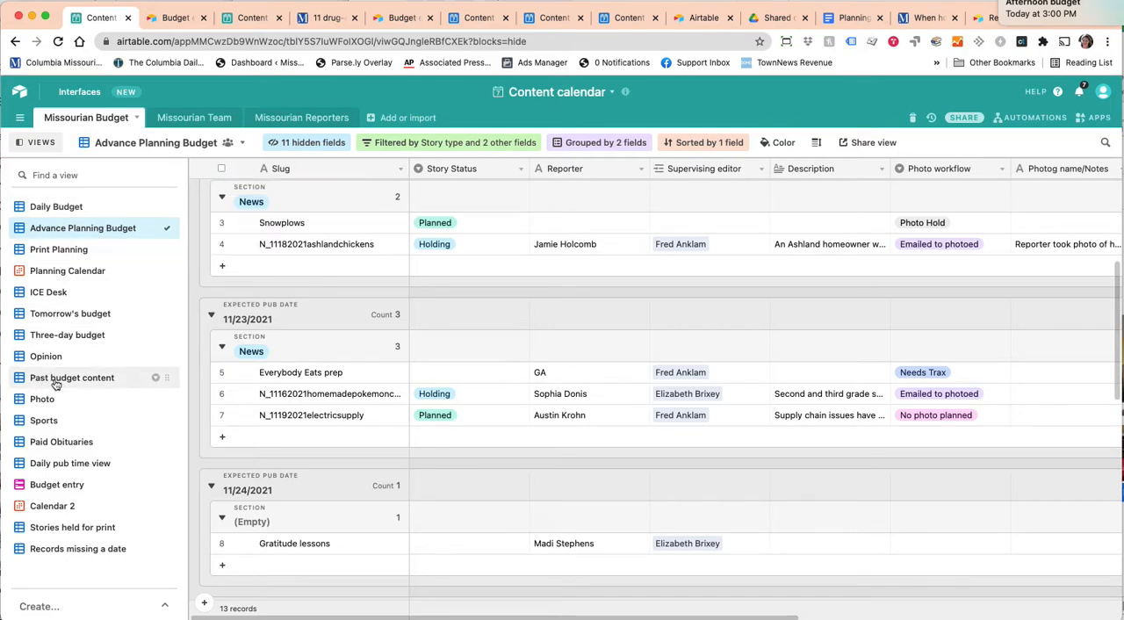
Switch to the Records missing a date view and look through its section groups.
{"action": "left_click", "coordinate": [88, 555]}
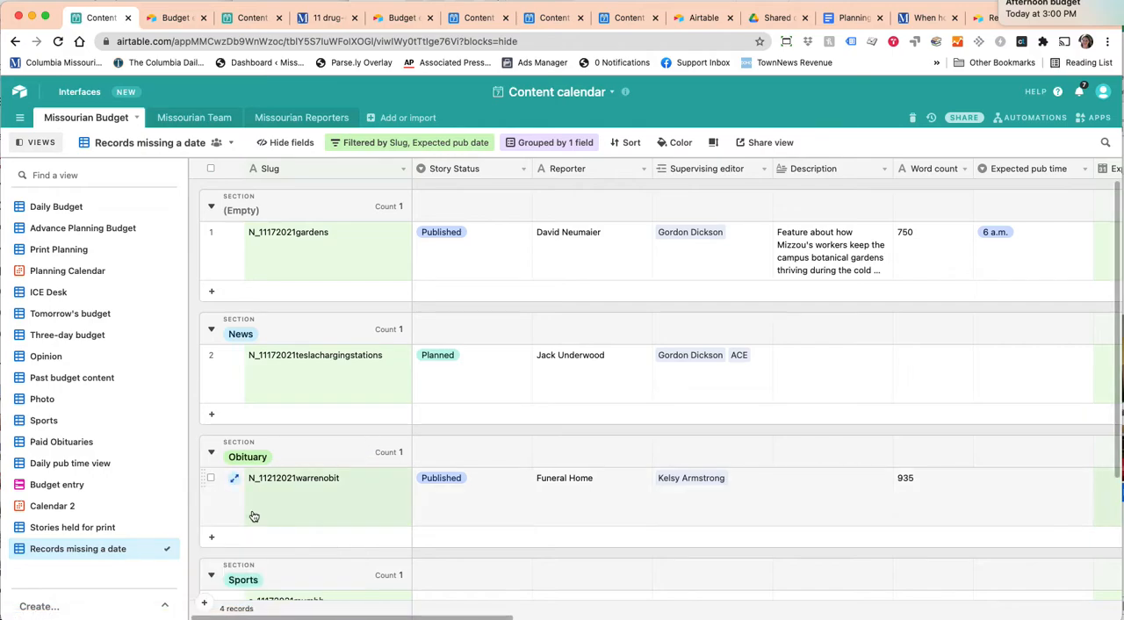
{"action": "scroll", "coordinate": [254, 516], "scroll_direction": "down", "scroll_amount": 3}
{"action": "scroll", "coordinate": [256, 518], "scroll_direction": "up", "scroll_amount": 3}
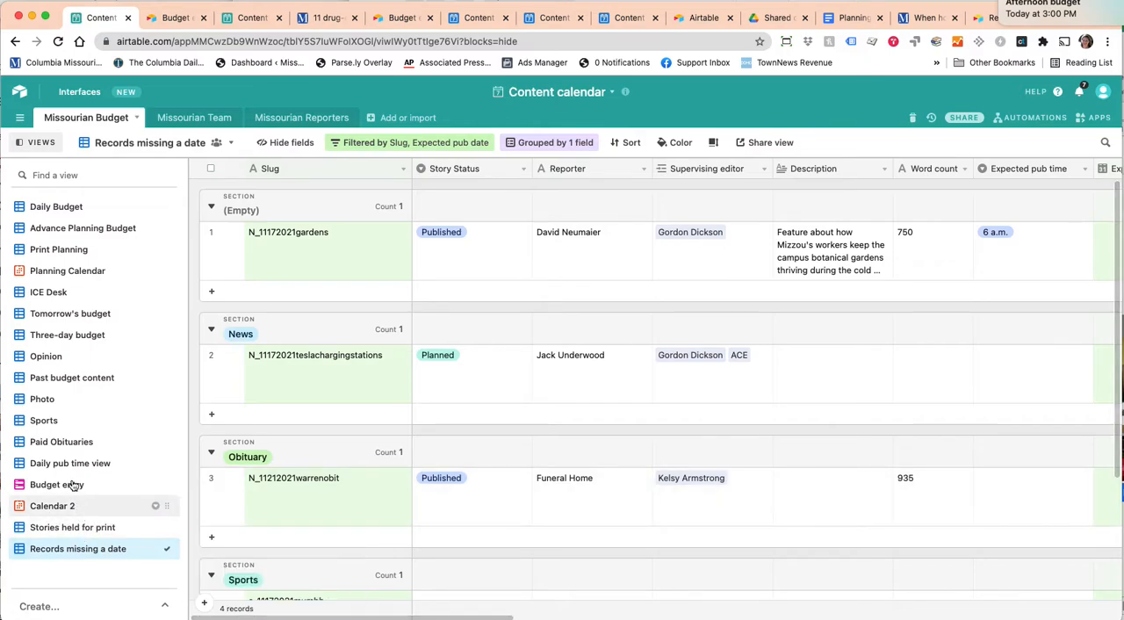
Switch to the Past budget content view and look over its records grouped by expected pub date and section.
{"action": "left_click", "coordinate": [63, 377]}
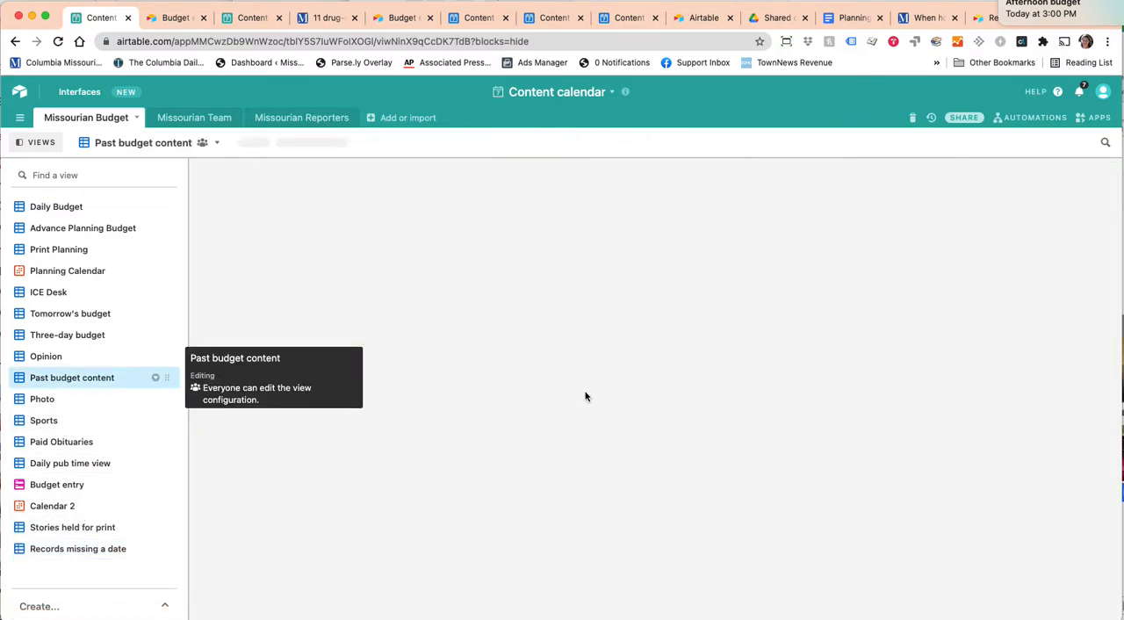
{"action": "scroll", "coordinate": [544, 392], "scroll_direction": "up", "scroll_amount": 5}
{"action": "scroll", "coordinate": [541, 392], "scroll_direction": "down", "scroll_amount": 5}
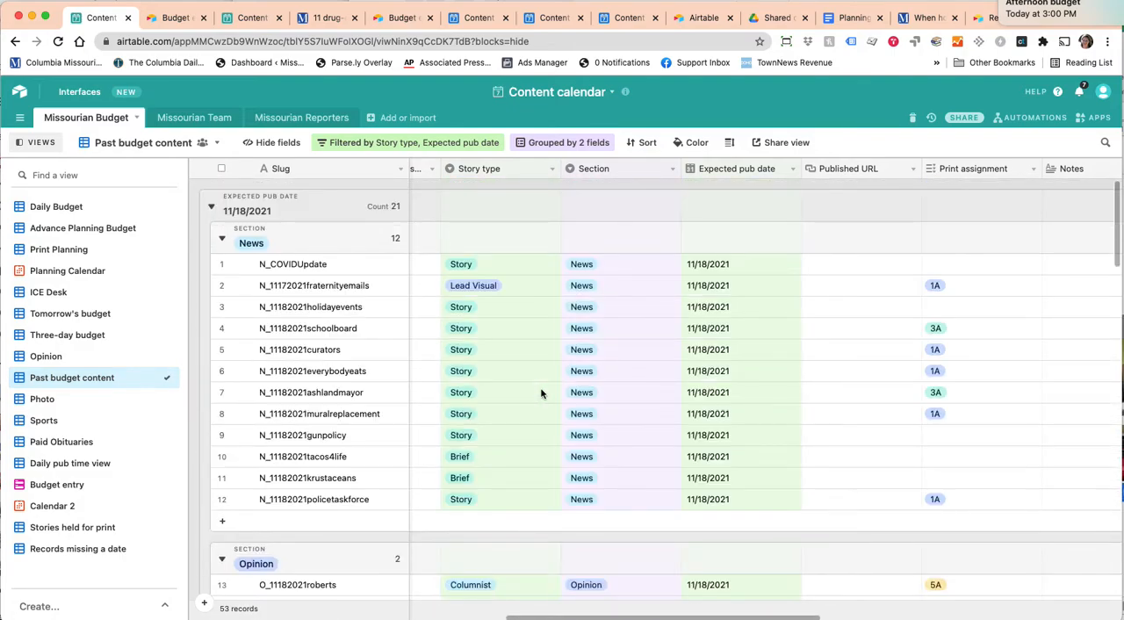
Switch to the Sports view and look over its records grouped by expected pub date.
{"action": "left_click", "coordinate": [79, 422]}
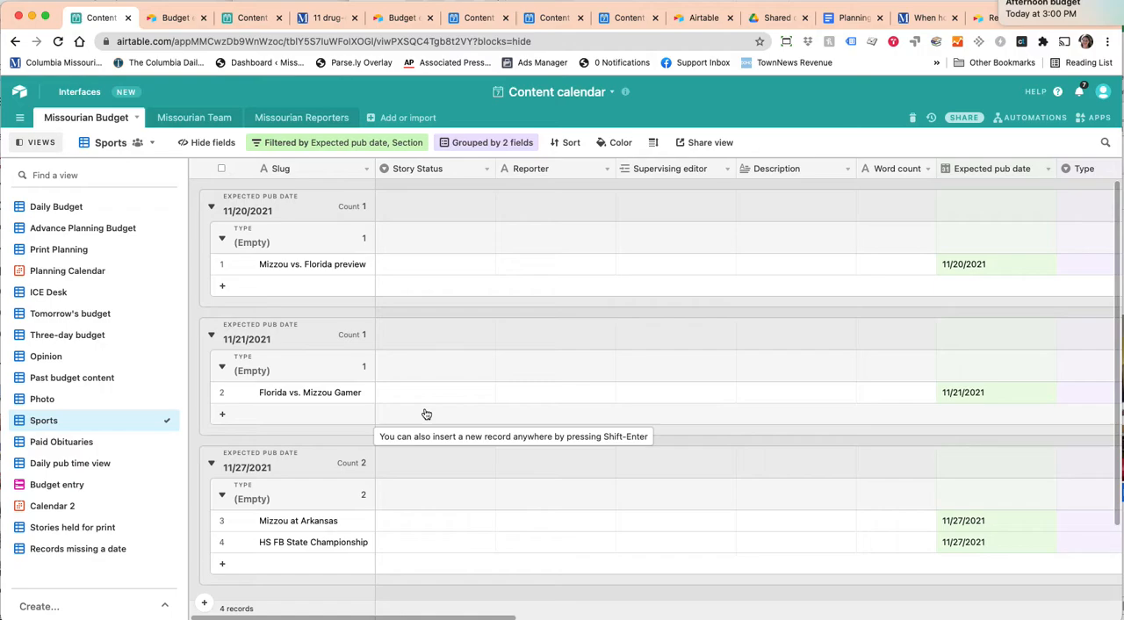
{"action": "scroll", "coordinate": [425, 413], "scroll_direction": "down", "scroll_amount": 2}
{"action": "scroll", "coordinate": [424, 413], "scroll_direction": "up", "scroll_amount": 2}
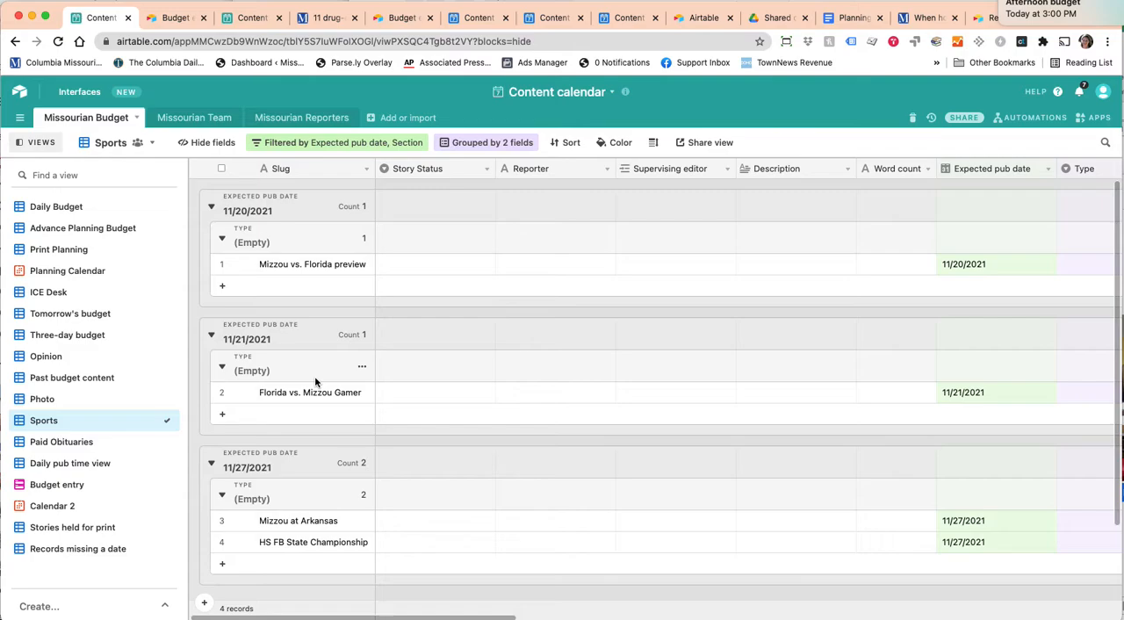
View Tomorrow's budget, revisit the Sports view and look over the ICE Desk view's ICE SLOW and ICE FAST groups.
{"action": "left_click", "coordinate": [53, 314]}
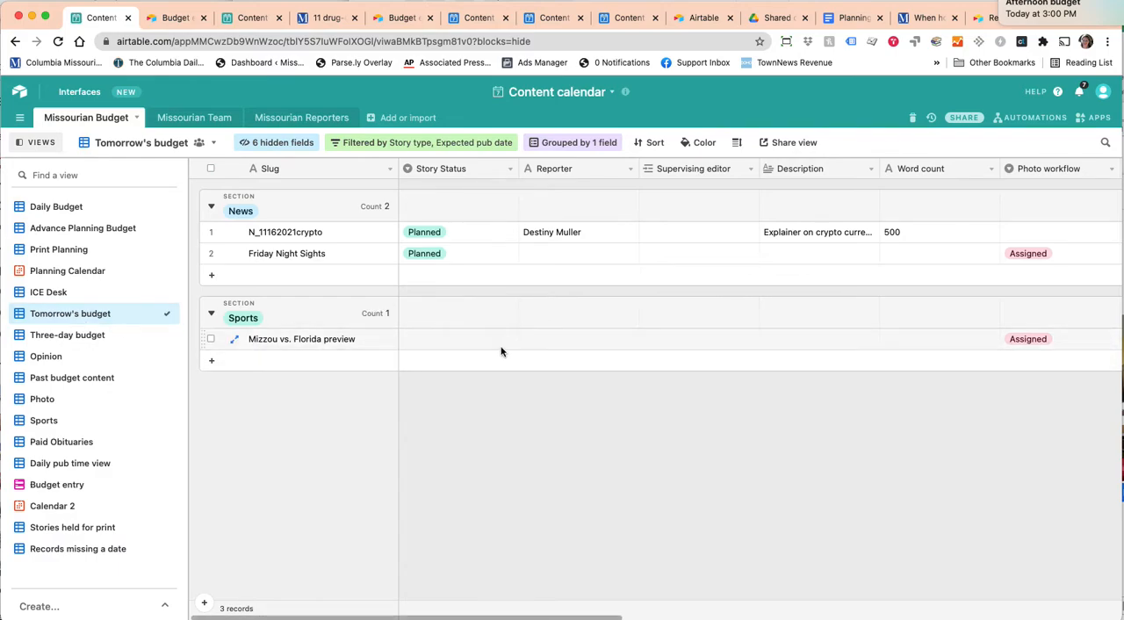
{"action": "left_click", "coordinate": [48, 421]}
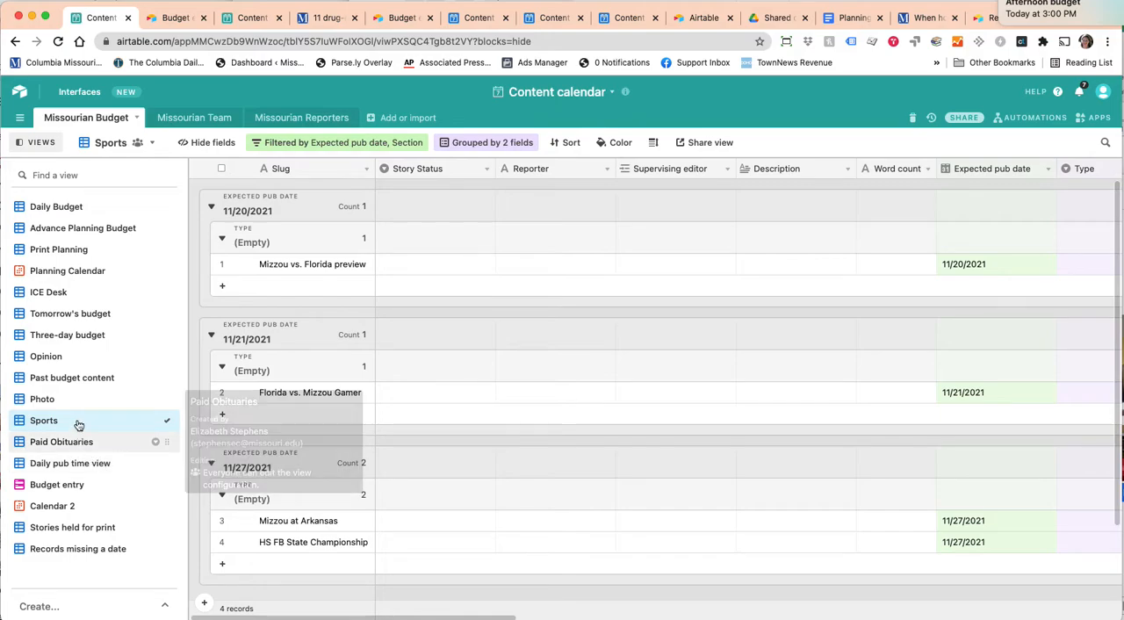
{"action": "left_click", "coordinate": [49, 296]}
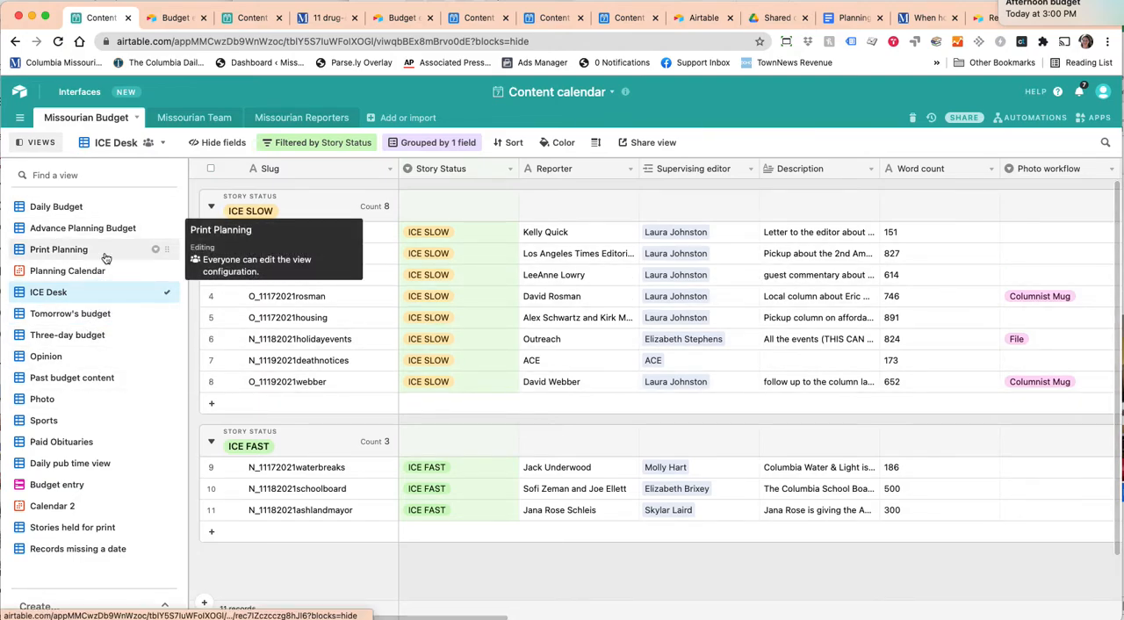
Switch to the Print Planning view and examine its print assignment groups and the Expected Print Pub Date column.
{"action": "left_click", "coordinate": [53, 251]}
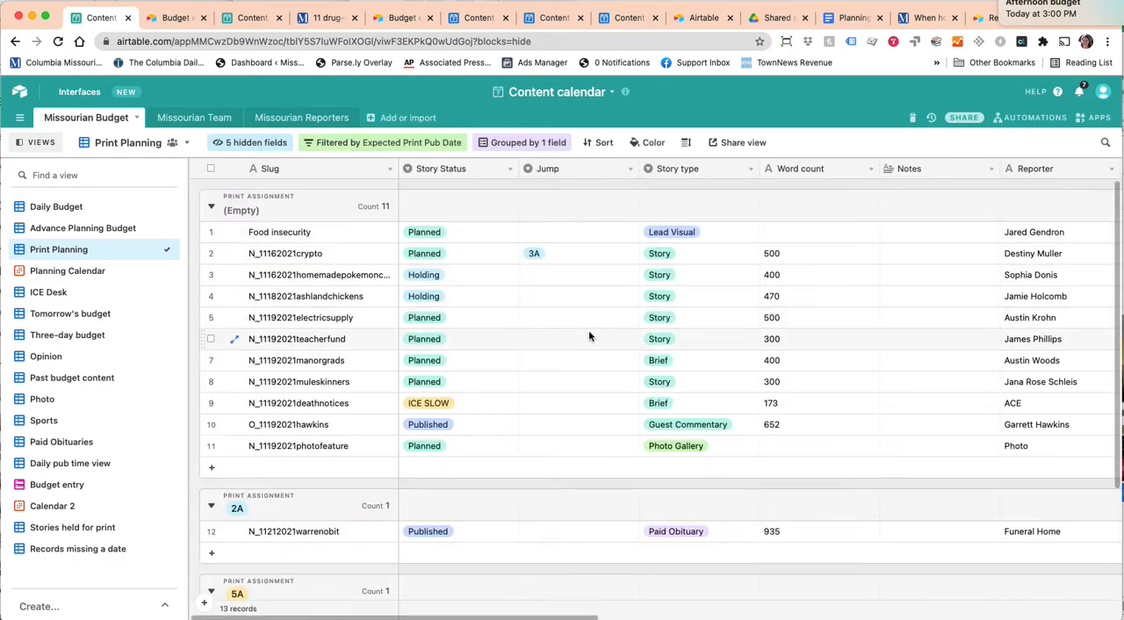
{"action": "scroll", "coordinate": [589, 333], "scroll_direction": "down", "scroll_amount": 3}
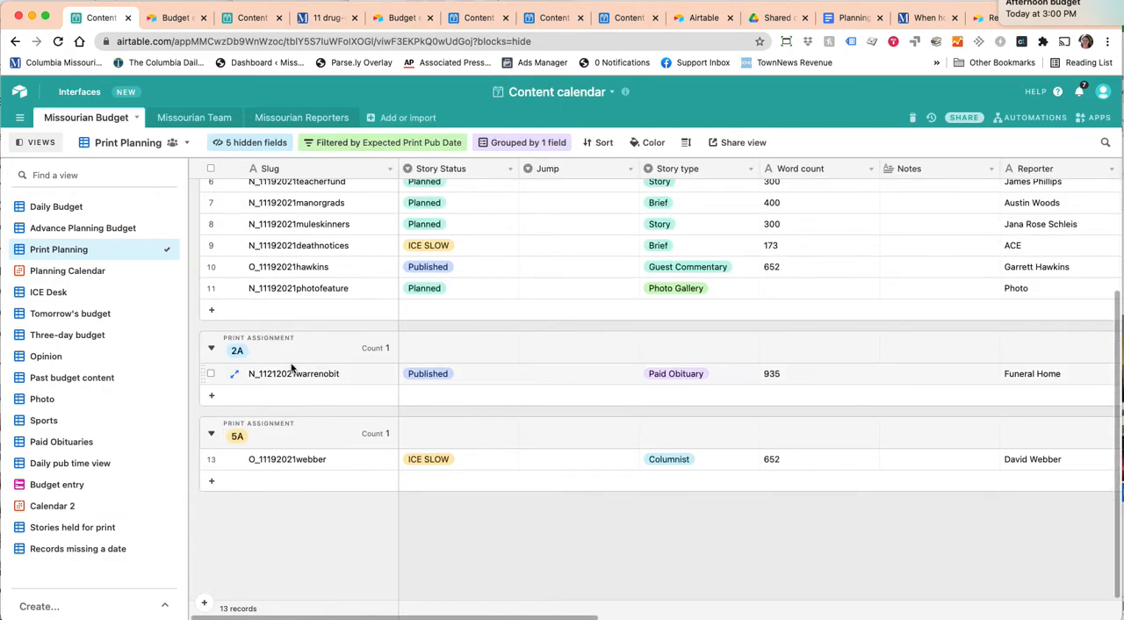
{"action": "scroll", "coordinate": [494, 361], "scroll_direction": "up", "scroll_amount": 3}
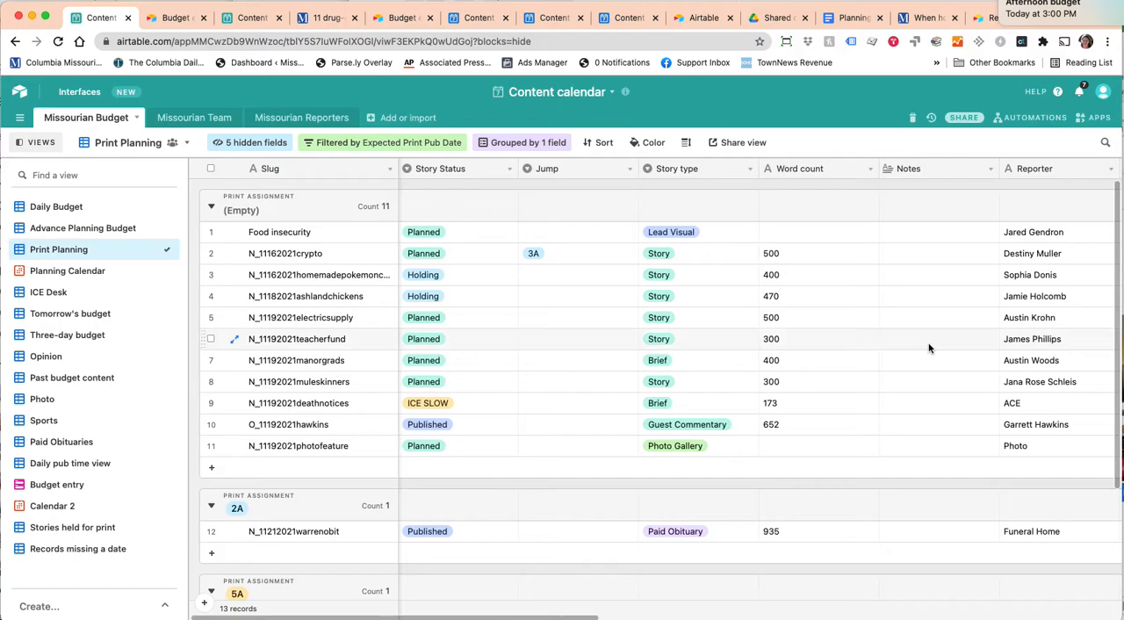
{"action": "scroll", "coordinate": [929, 348], "scroll_direction": "right", "scroll_amount": 15}
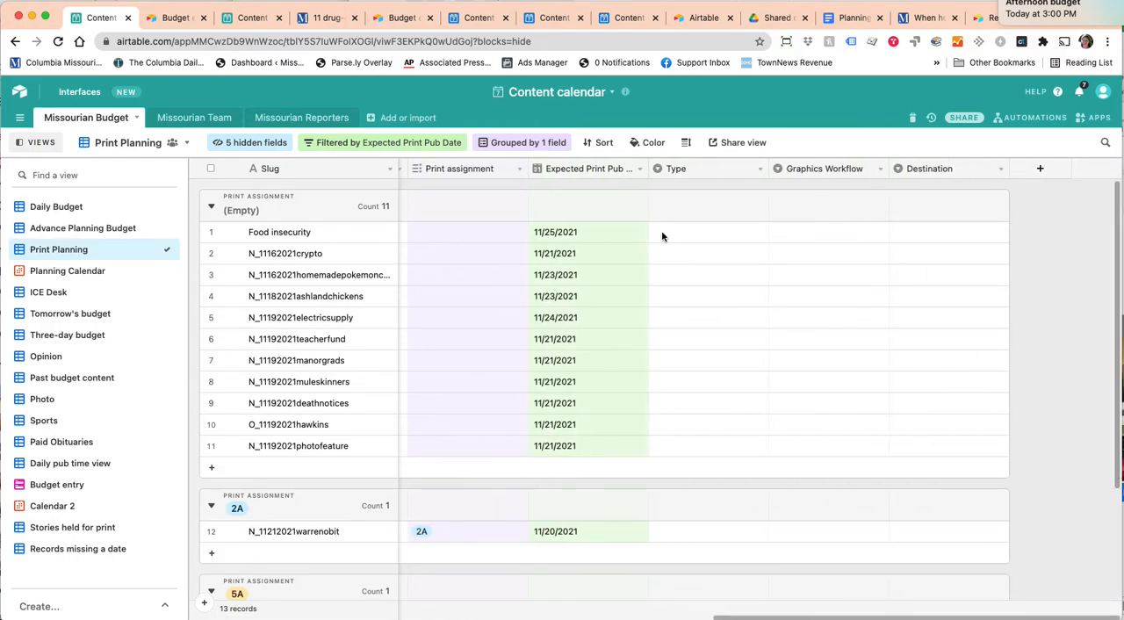
{"action": "scroll", "coordinate": [644, 258], "scroll_direction": "left", "scroll_amount": 8}
{"action": "scroll", "coordinate": [643, 257], "scroll_direction": "right", "scroll_amount": 3}
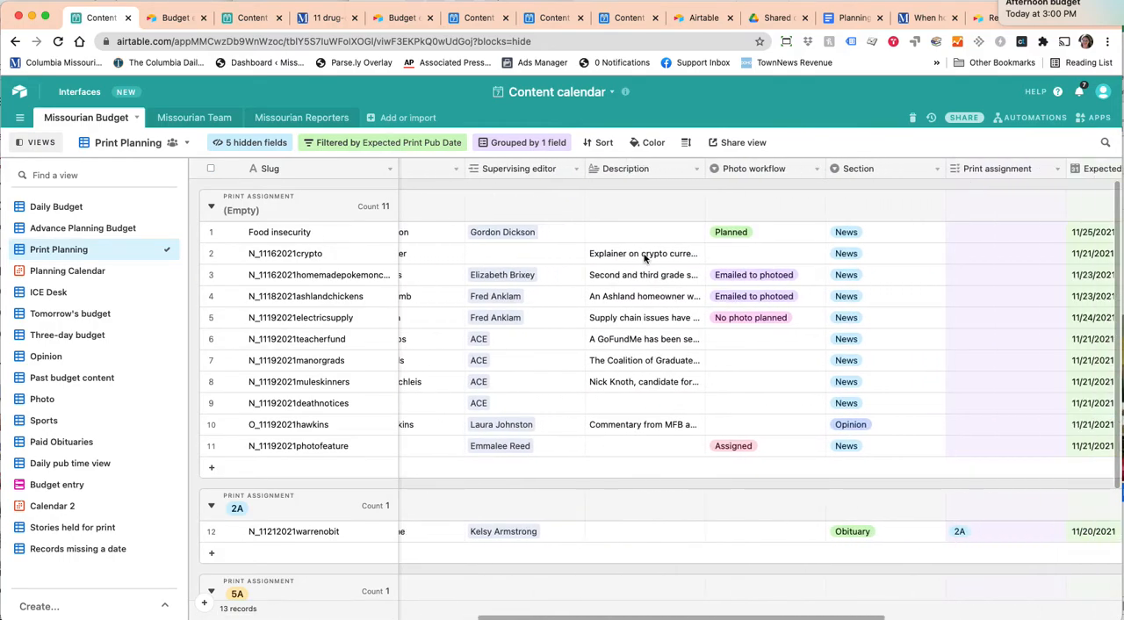
Check the Print assignment field of the Food insecurity record and the records assigned to 2A and 5A.
{"action": "scroll", "coordinate": [644, 257], "scroll_direction": "right", "scroll_amount": 2}
{"action": "left_click", "coordinate": [720, 239]}
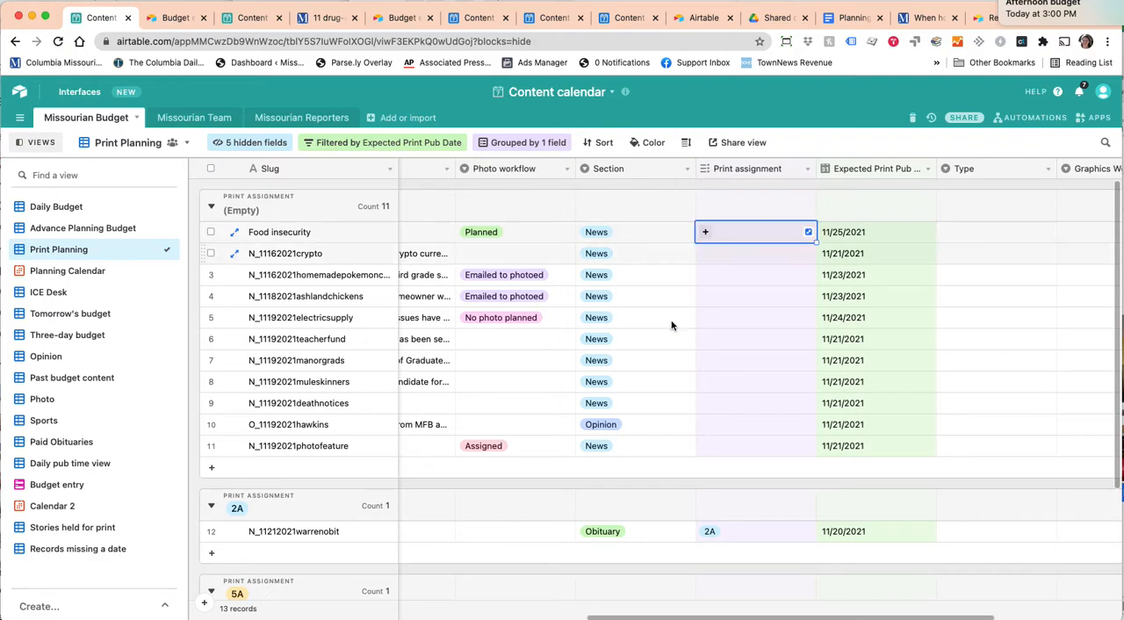
{"action": "scroll", "coordinate": [547, 492], "scroll_direction": "down", "scroll_amount": 4}
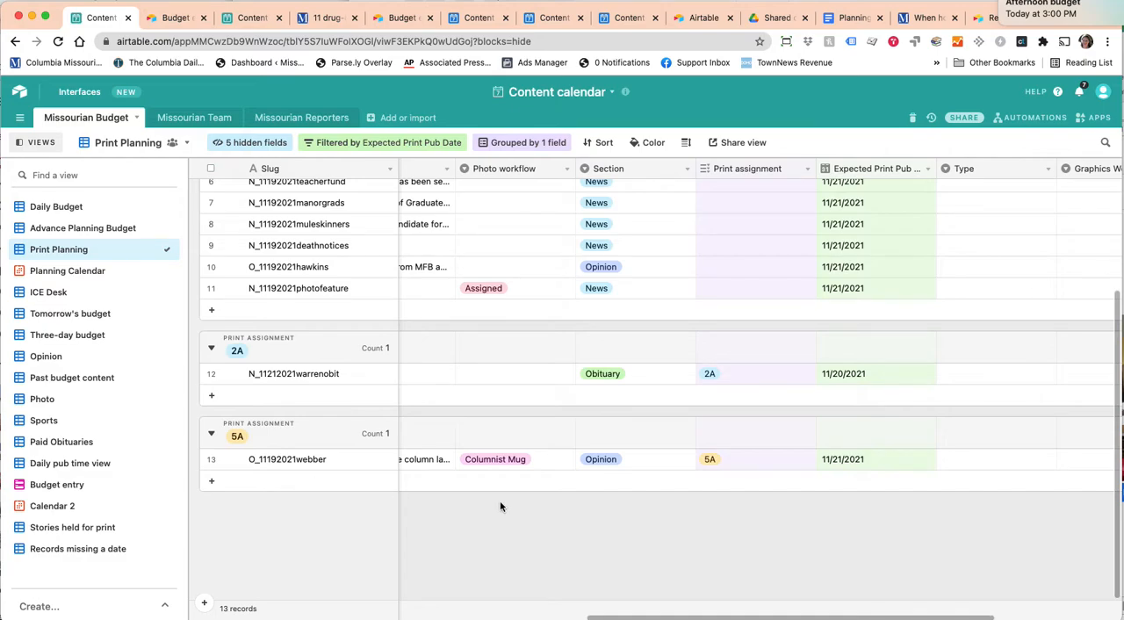
Check the Jump field of the paid obituary in the 2A group without choosing a value.
{"action": "scroll", "coordinate": [500, 506], "scroll_direction": "left", "scroll_amount": 10}
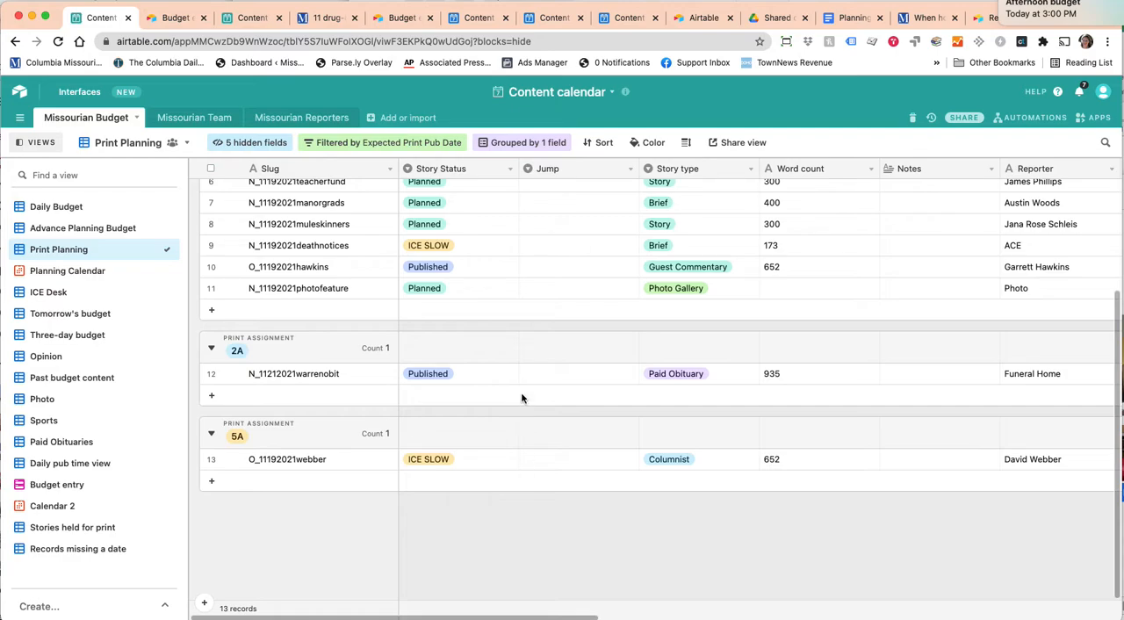
{"action": "left_click", "coordinate": [548, 373]}
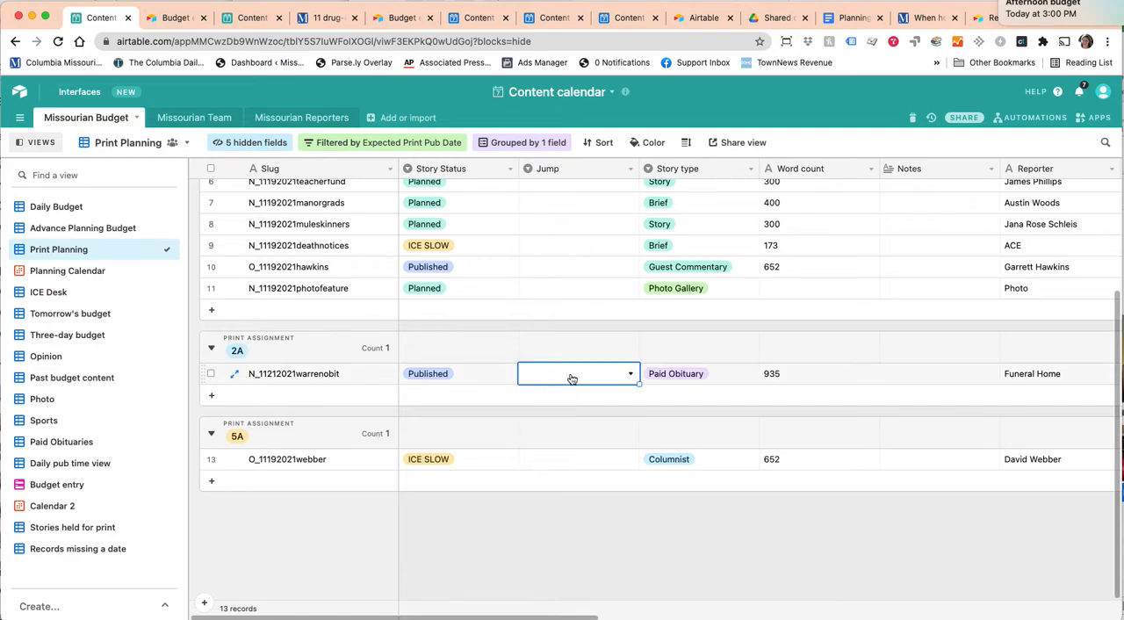
{"action": "left_click", "coordinate": [570, 377]}
{"action": "left_click", "coordinate": [831, 571]}
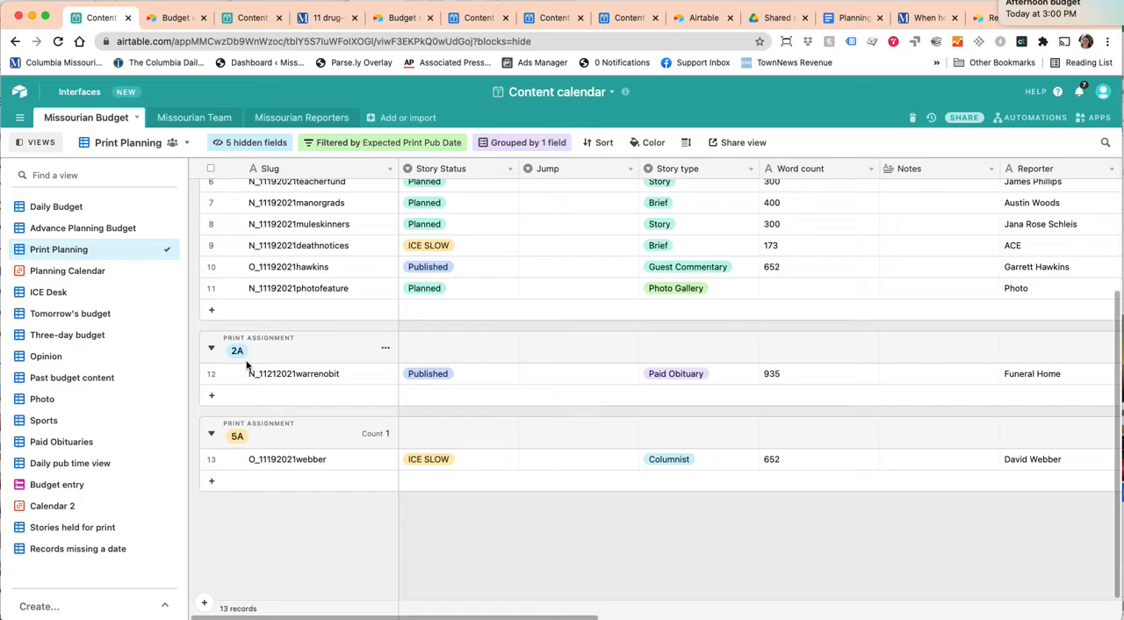
Look through the unassigned, 2A and 5A print assignment groups in Print Planning once more.
{"action": "scroll", "coordinate": [396, 369], "scroll_direction": "up", "scroll_amount": 3}
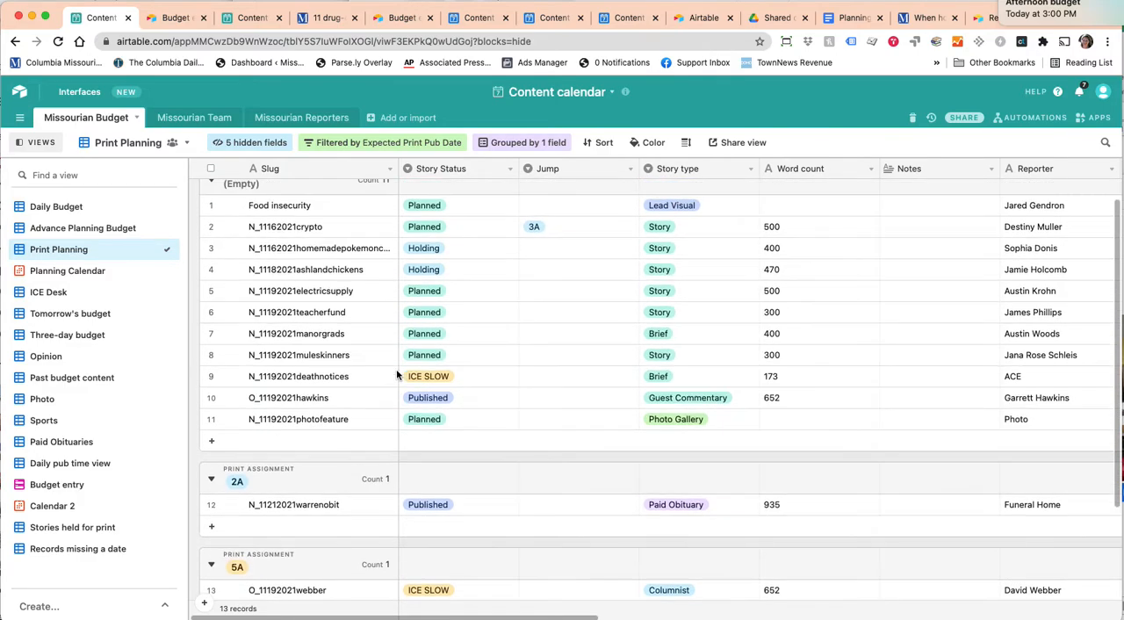
{"action": "scroll", "coordinate": [396, 369], "scroll_direction": "down", "scroll_amount": 3}
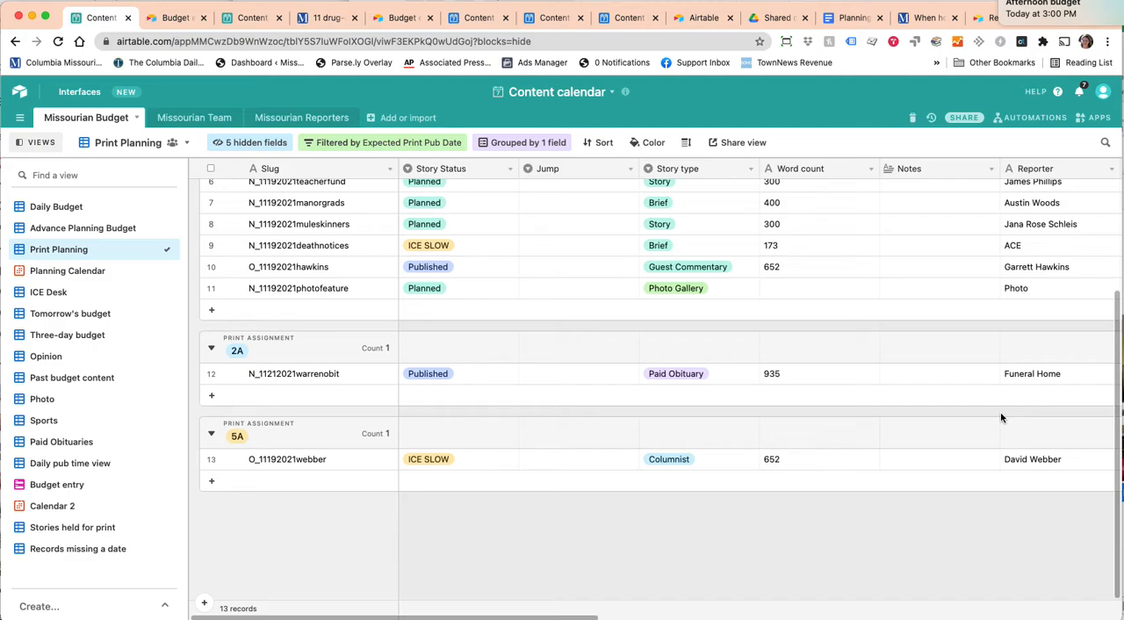
{"action": "scroll", "coordinate": [1001, 418], "scroll_direction": "right", "scroll_amount": 2}
{"action": "scroll", "coordinate": [1001, 418], "scroll_direction": "left", "scroll_amount": 2}
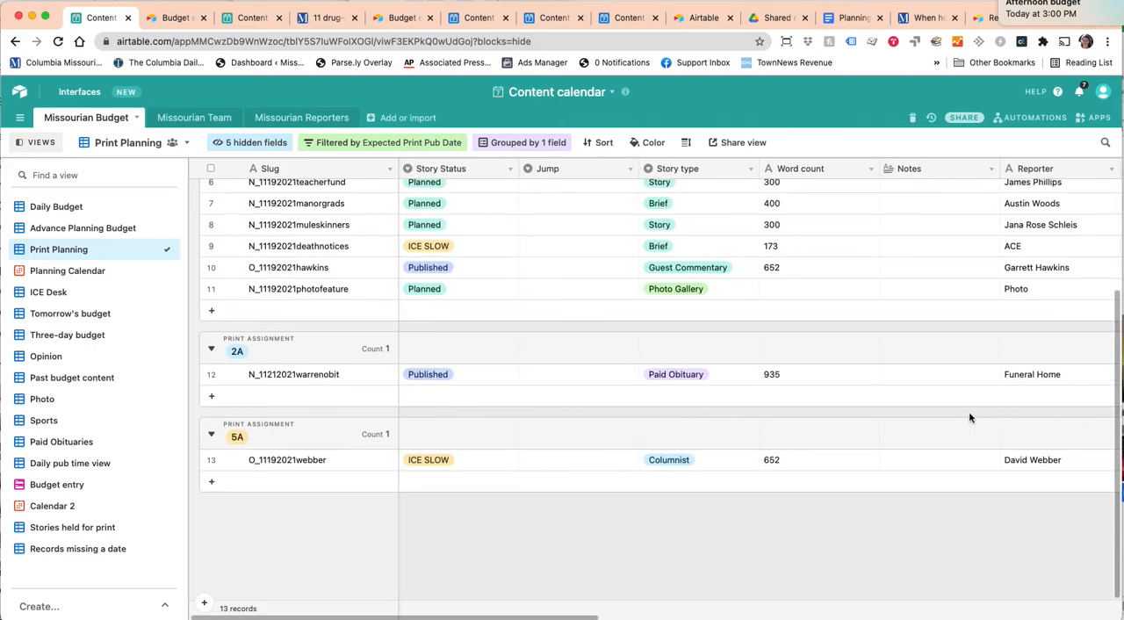
{"action": "scroll", "coordinate": [444, 338], "scroll_direction": "up", "scroll_amount": 3}
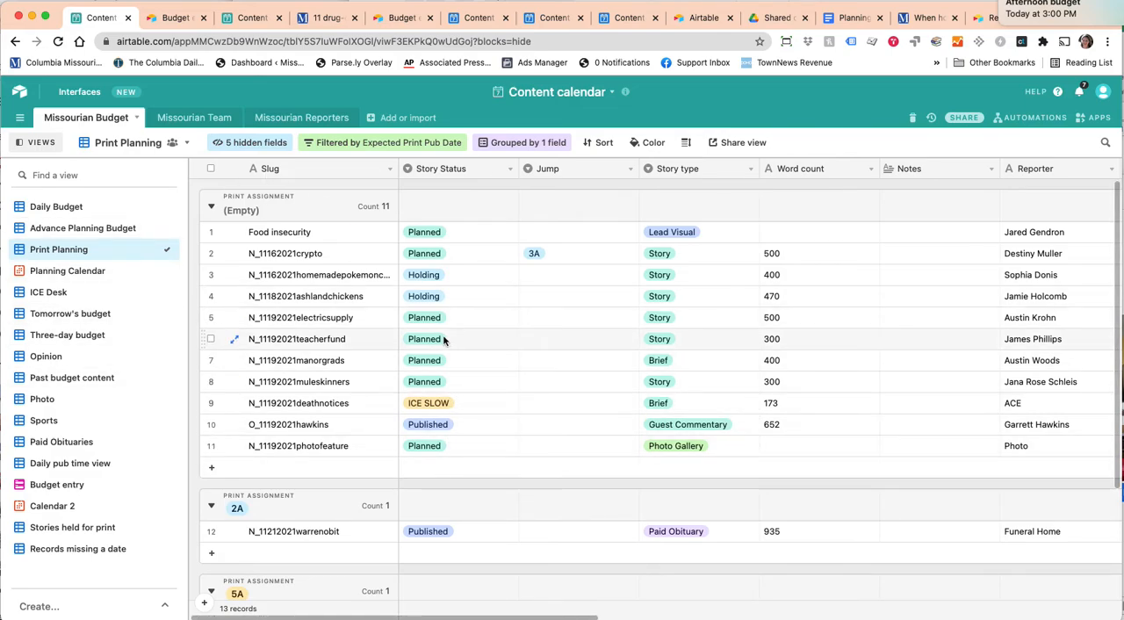
Return to the Daily Budget view and look over the News section's Lead Visual and Story records from the Story Status column.
{"action": "left_click", "coordinate": [66, 207]}
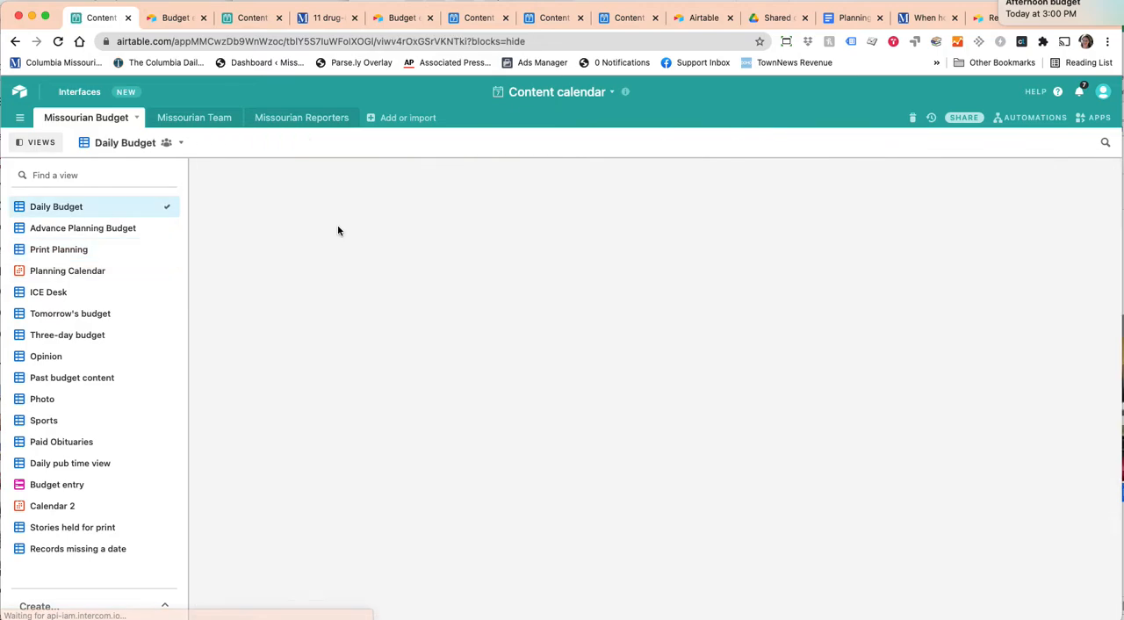
{"action": "scroll", "coordinate": [319, 234], "scroll_direction": "up", "scroll_amount": 2}
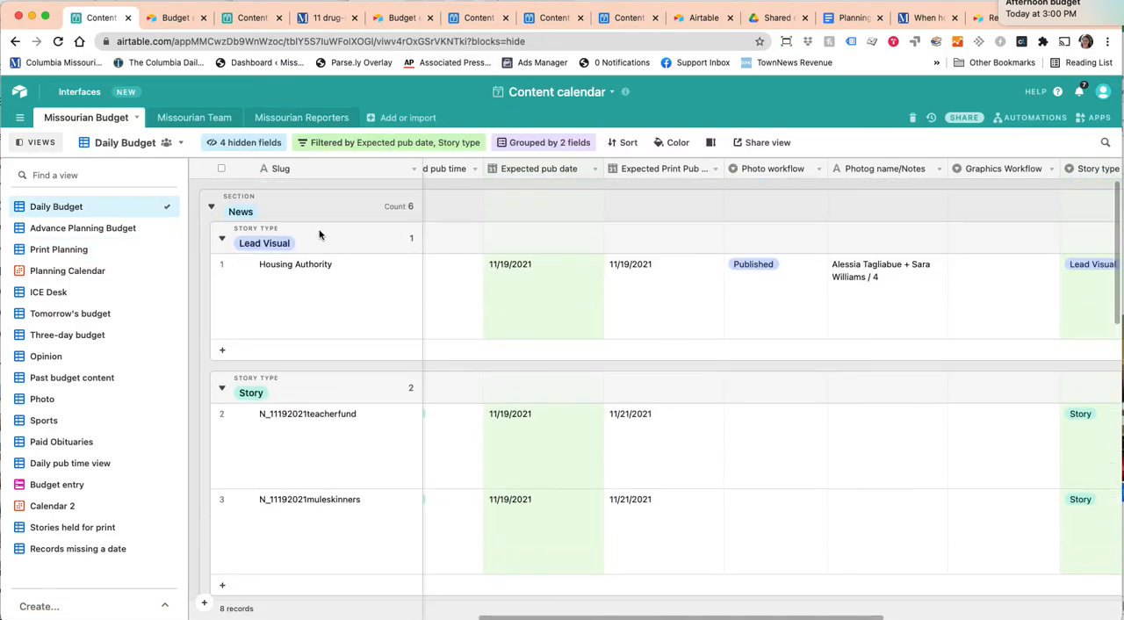
{"action": "scroll", "coordinate": [432, 278], "scroll_direction": "left", "scroll_amount": 4}
{"action": "scroll", "coordinate": [432, 278], "scroll_direction": "left", "scroll_amount": 5}
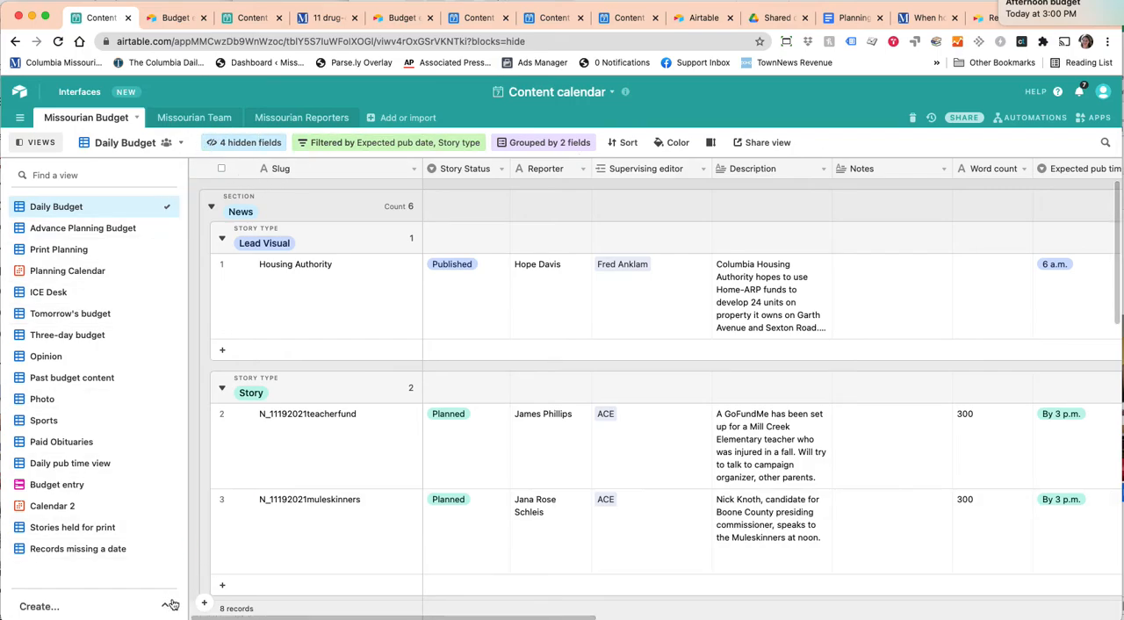
Check which view types can be created for this table without adding a view.
{"action": "left_click", "coordinate": [111, 606]}
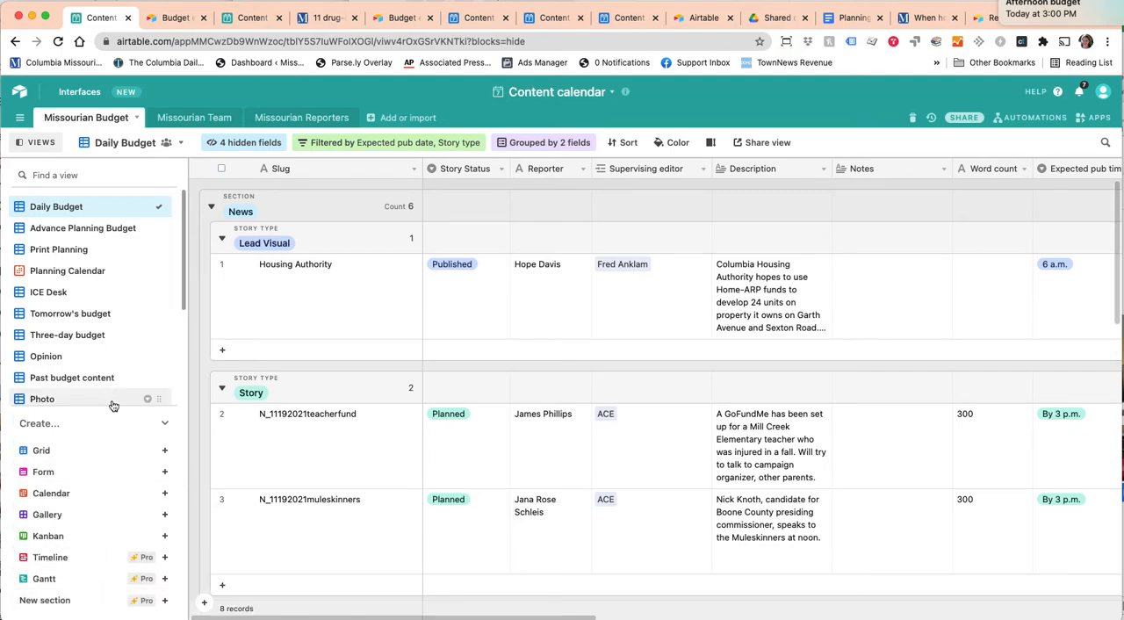
{"action": "left_click", "coordinate": [162, 424]}
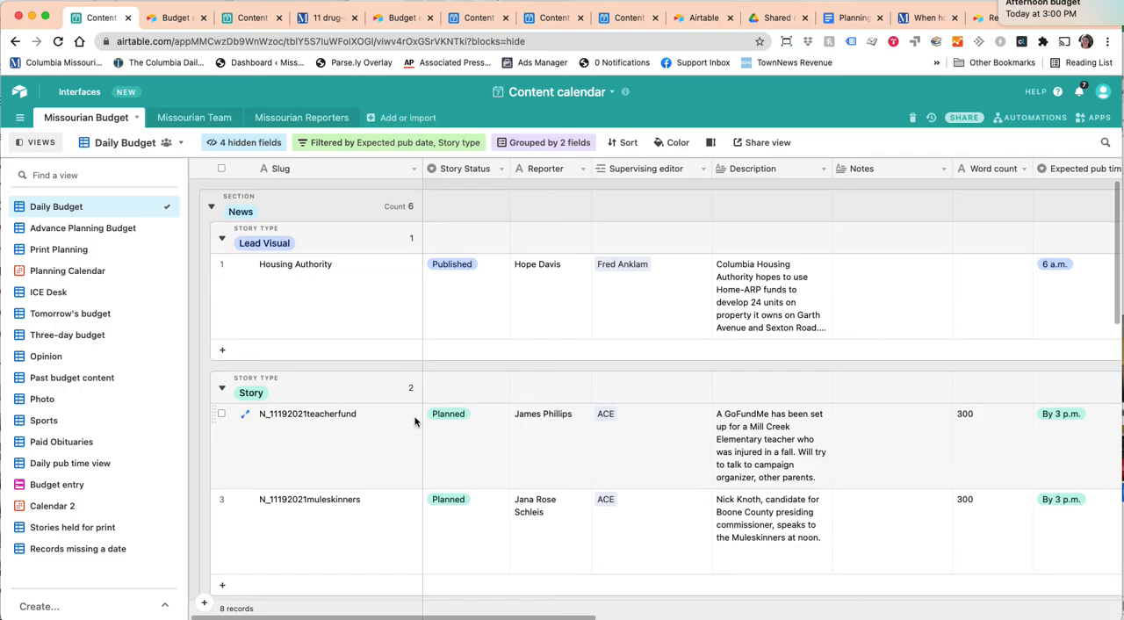
Check the Story Status options of the N_11192021teacherfund record without choosing a value.
{"action": "left_click", "coordinate": [476, 417]}
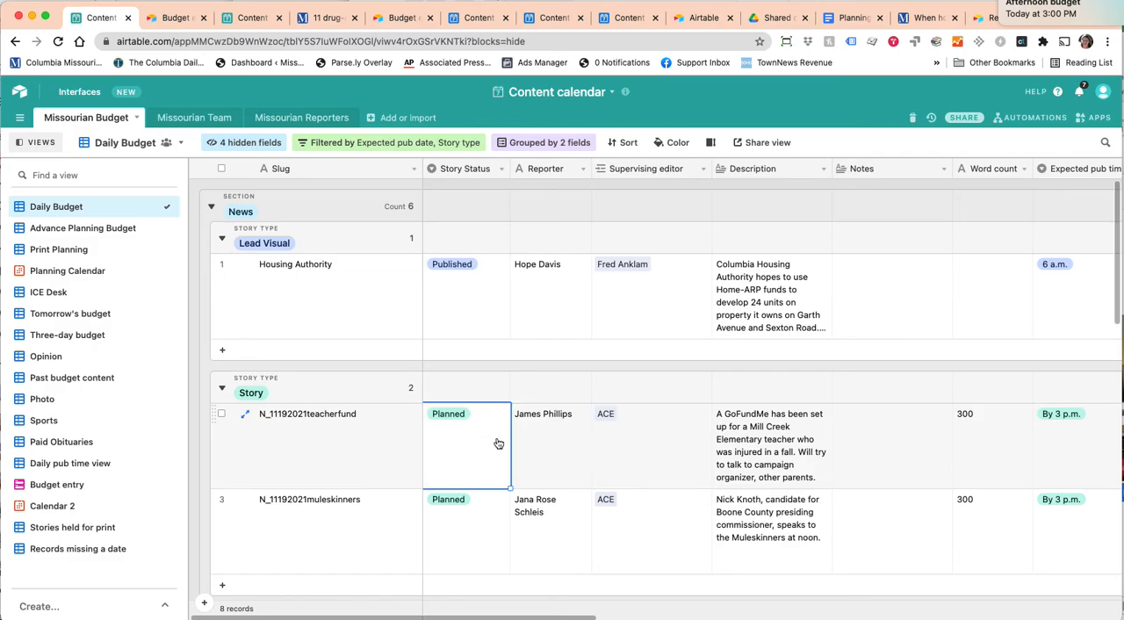
{"action": "left_click", "coordinate": [491, 423]}
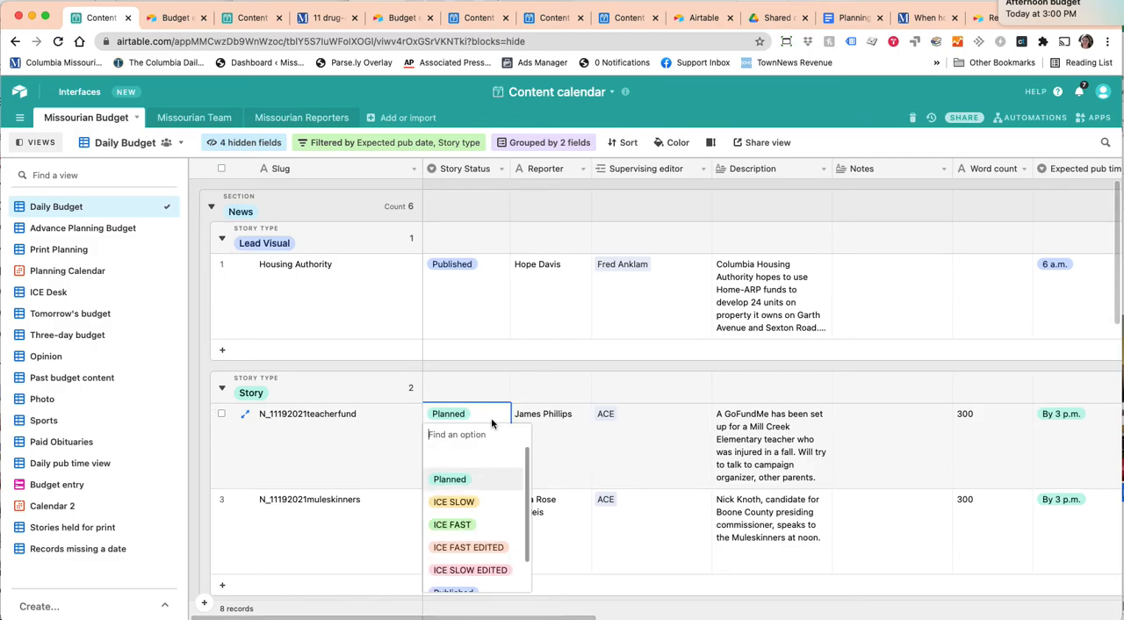
{"action": "left_click", "coordinate": [466, 363]}
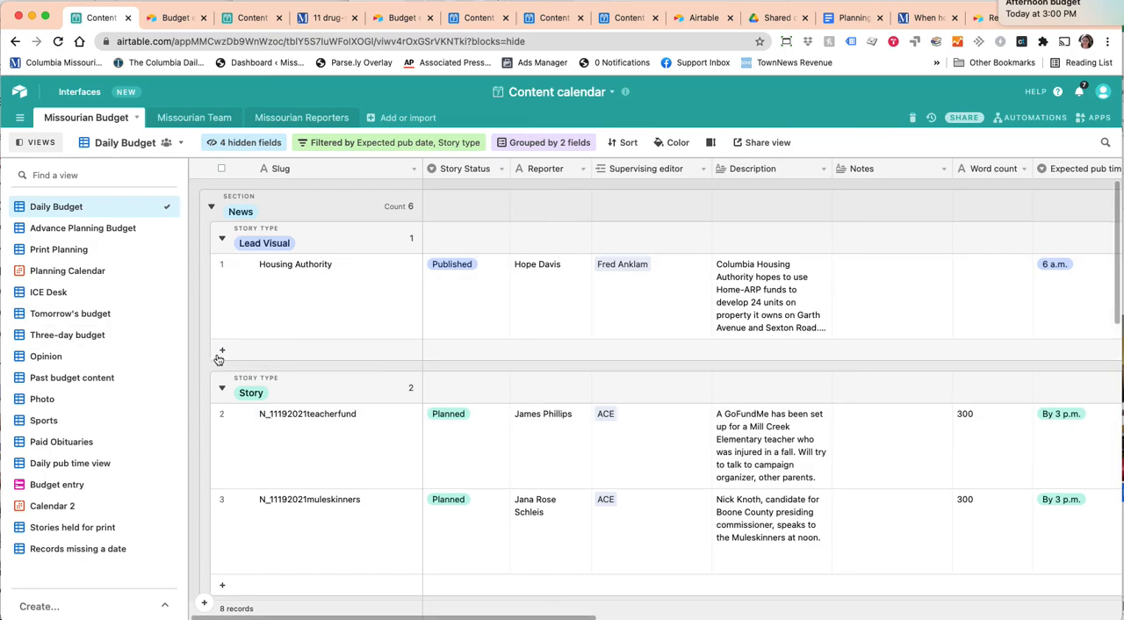
Look through the Story, Brief and Photo Gallery records in the Daily Budget's News section.
{"action": "scroll", "coordinate": [264, 383], "scroll_direction": "down", "scroll_amount": 5}
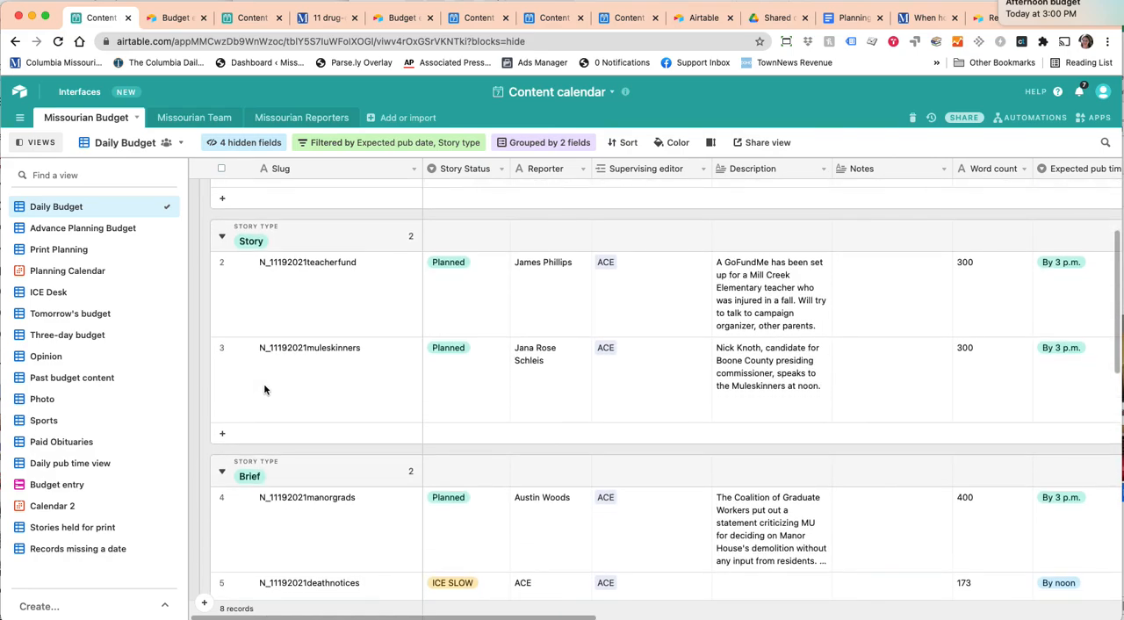
{"action": "scroll", "coordinate": [263, 383], "scroll_direction": "down", "scroll_amount": 3}
{"action": "scroll", "coordinate": [263, 383], "scroll_direction": "up", "scroll_amount": 6}
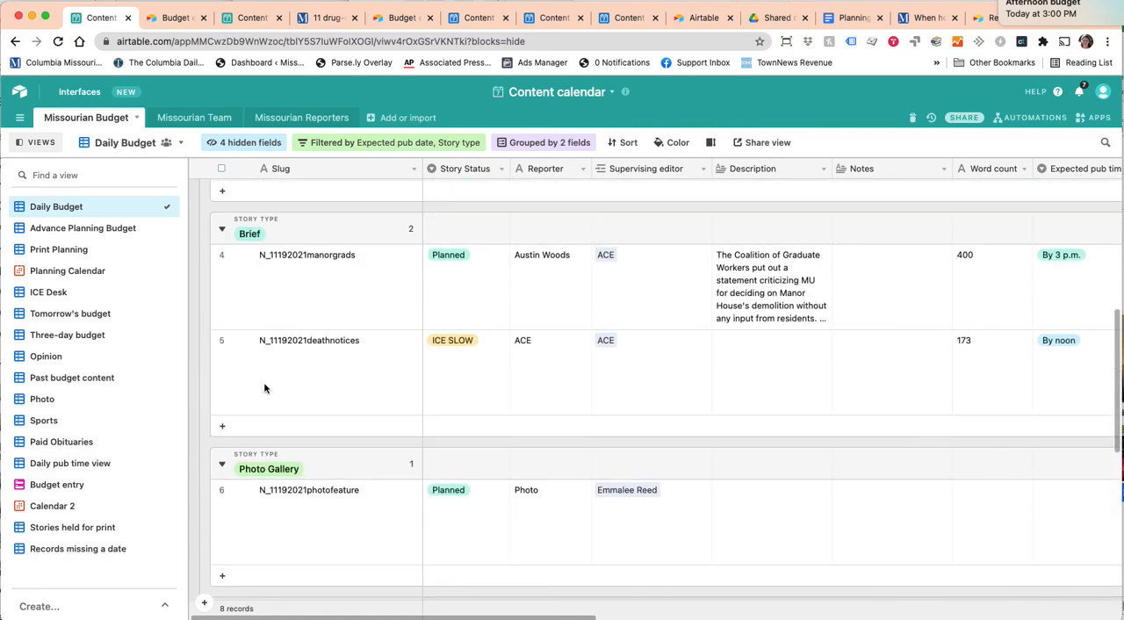